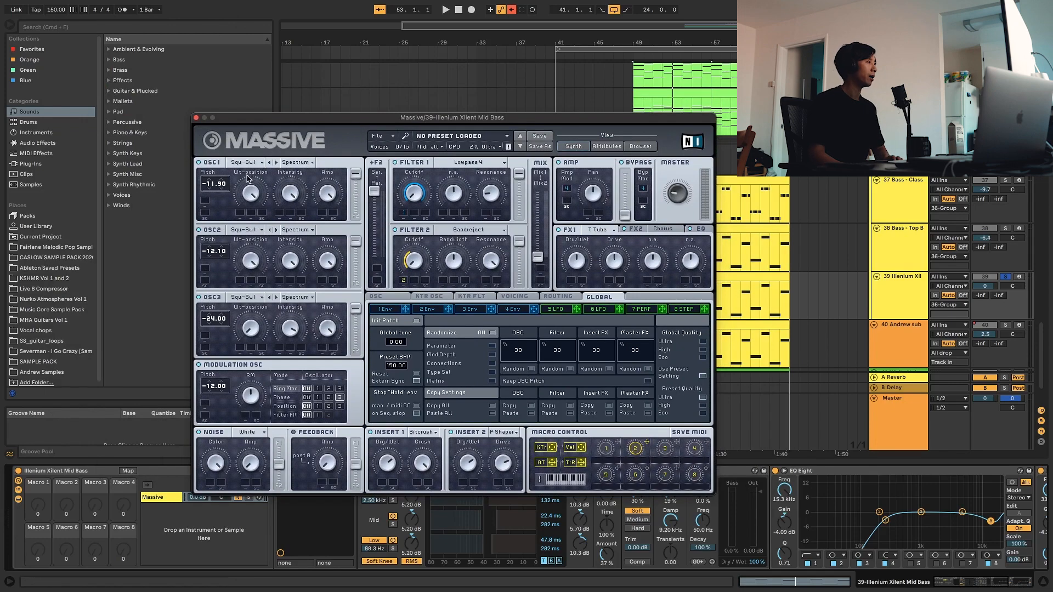
Inspect the wavetable choices of OSC1, OSC2 and OSC3 in Massive, leaving each selection as it is.
click(245, 163)
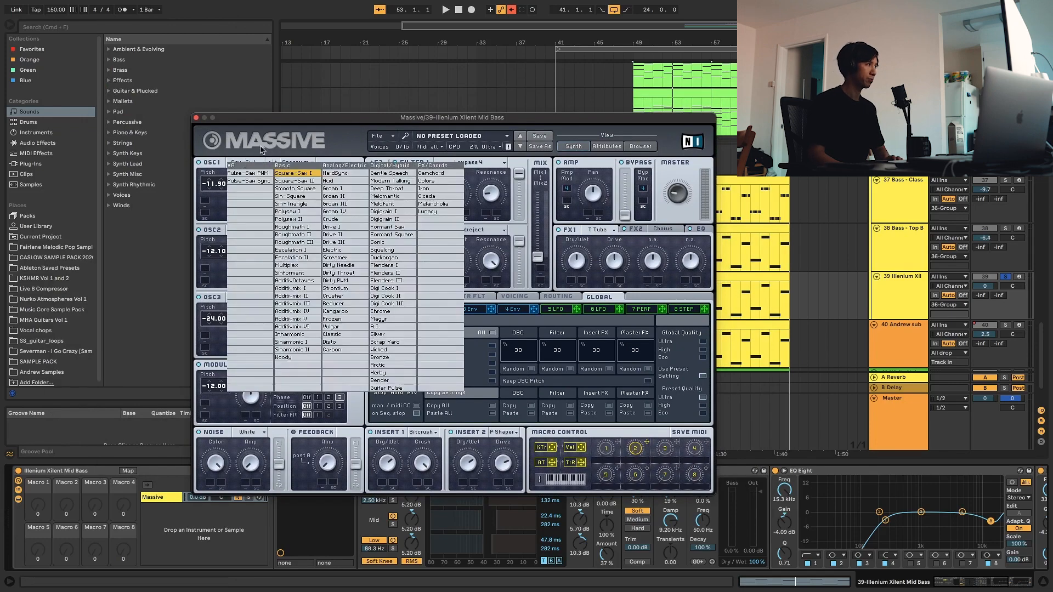
click(296, 140)
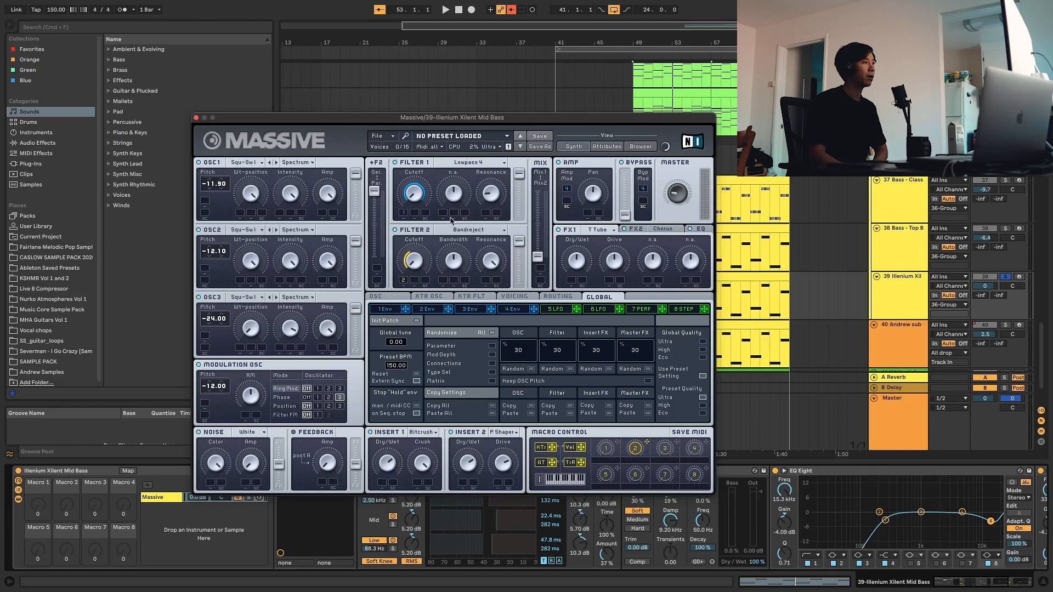
click(245, 231)
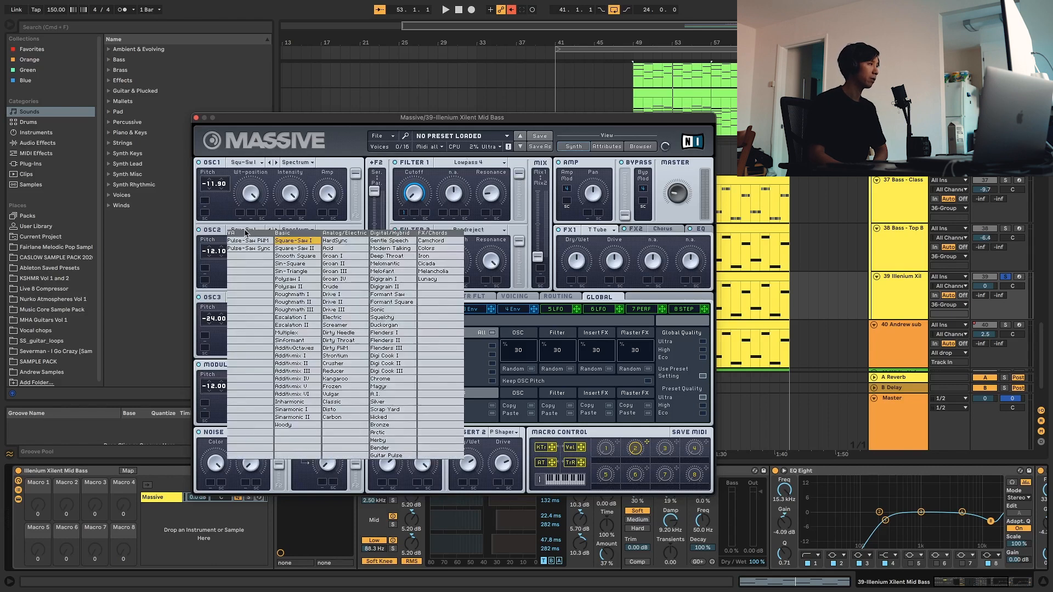
click(203, 240)
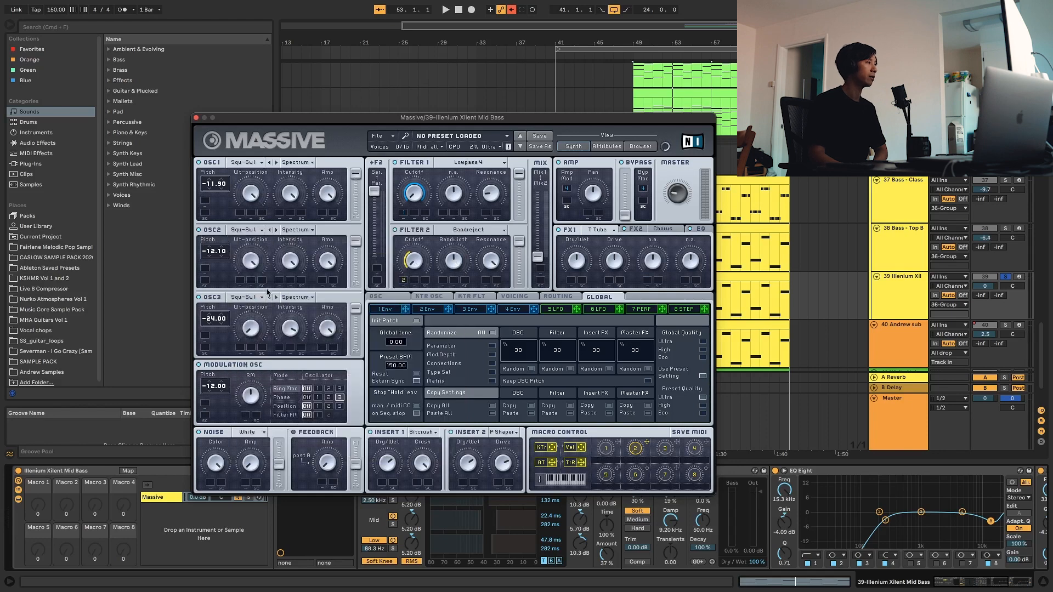
click(246, 298)
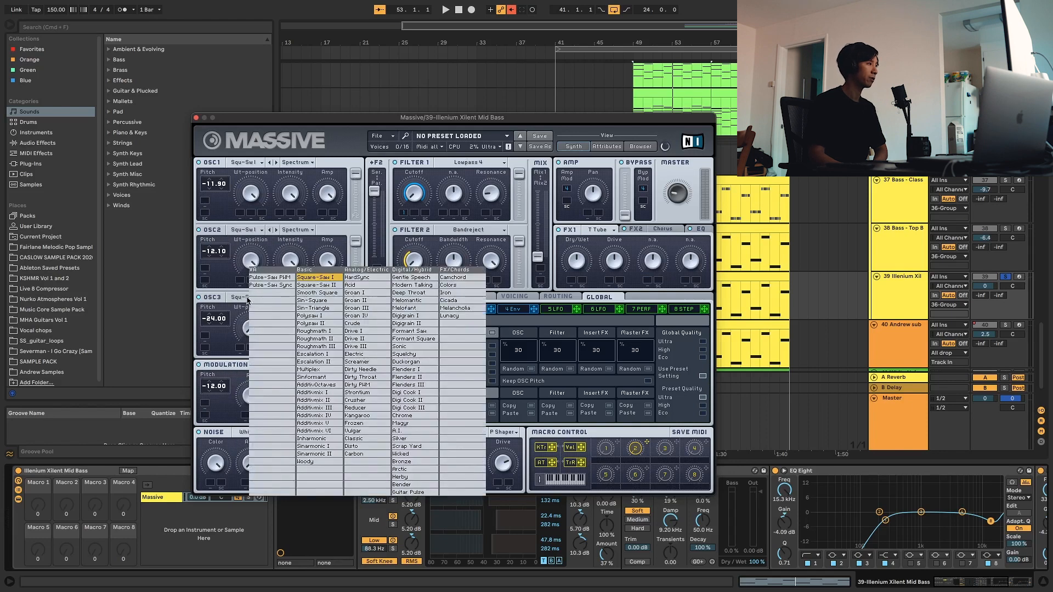
click(247, 301)
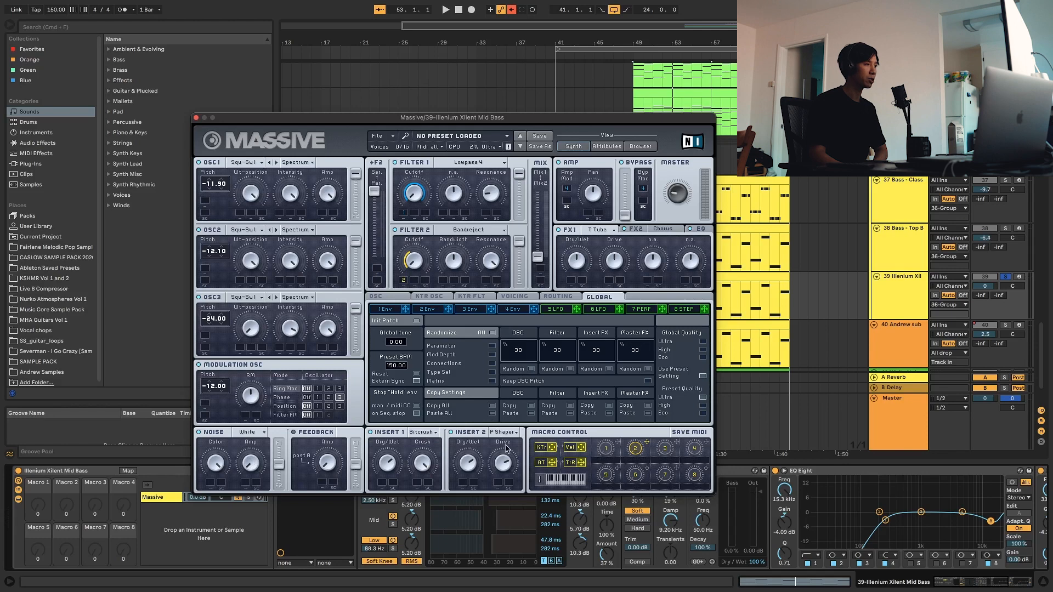
Review envelope 1, the EQ settings and LFO 5 of the mid bass patch, briefly playing the bass.
click(385, 309)
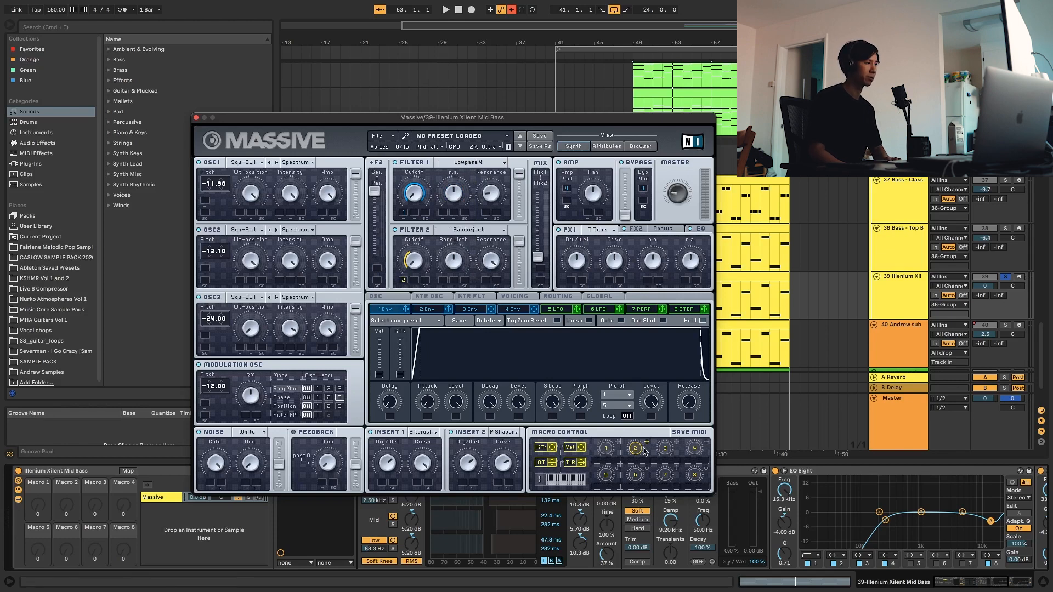
key(space)
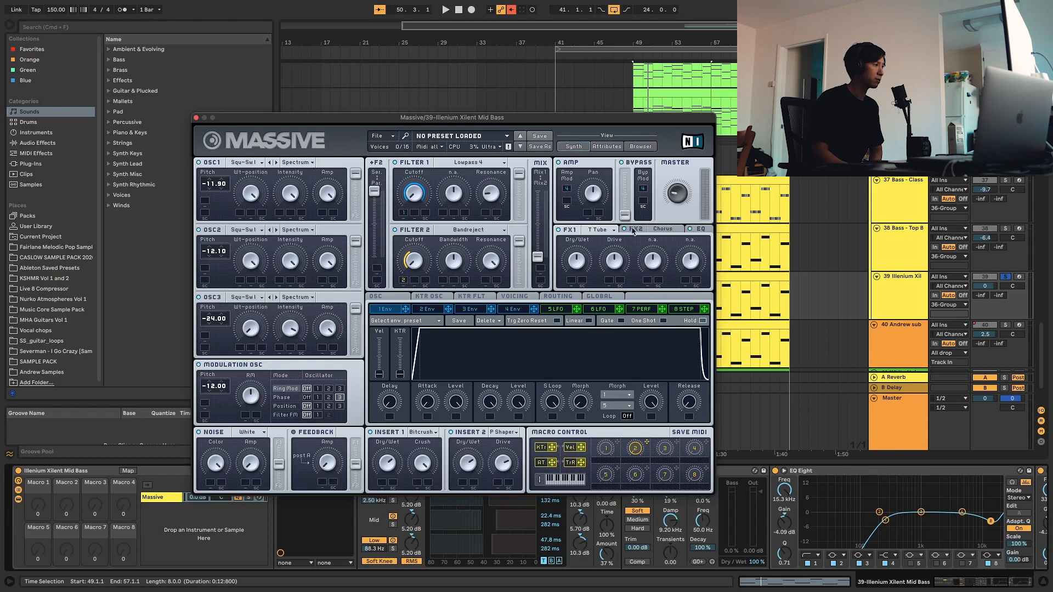
click(701, 229)
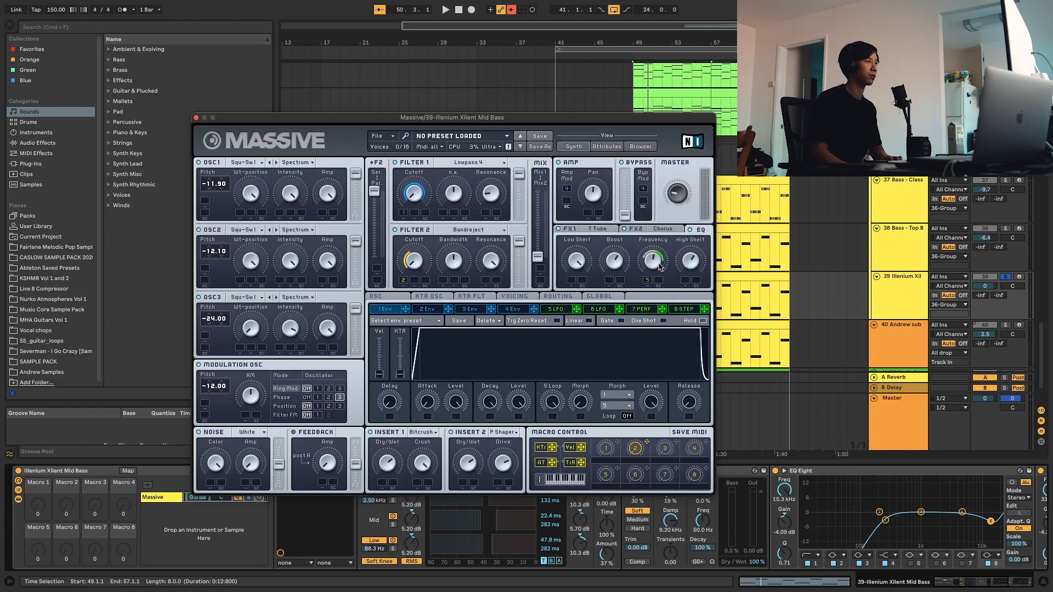
click(555, 310)
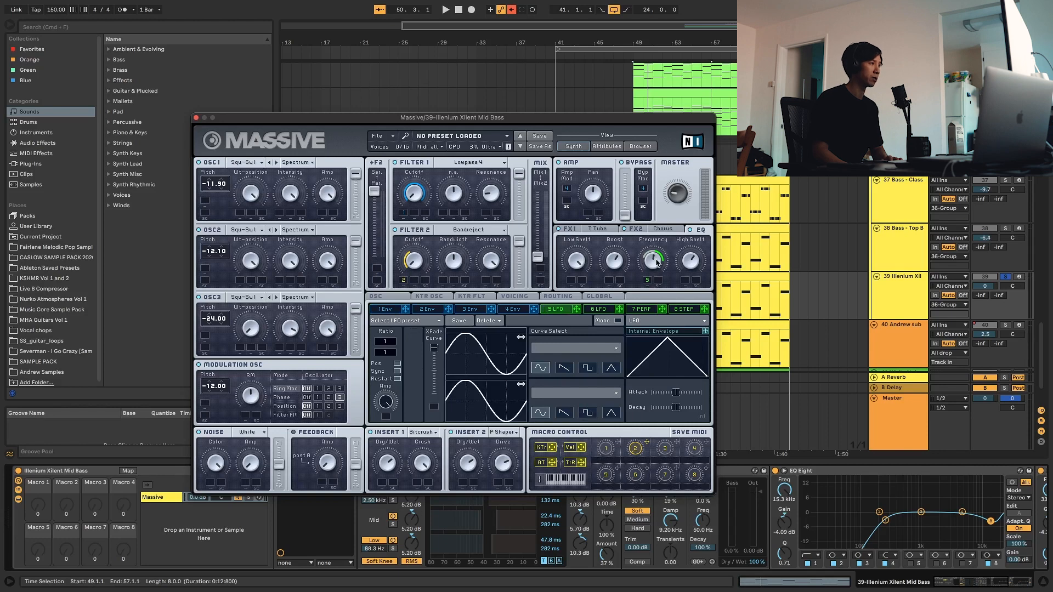
Audition short passages of the soloed mid bass to hear the LFO-modulated EQ frequency.
key(space)
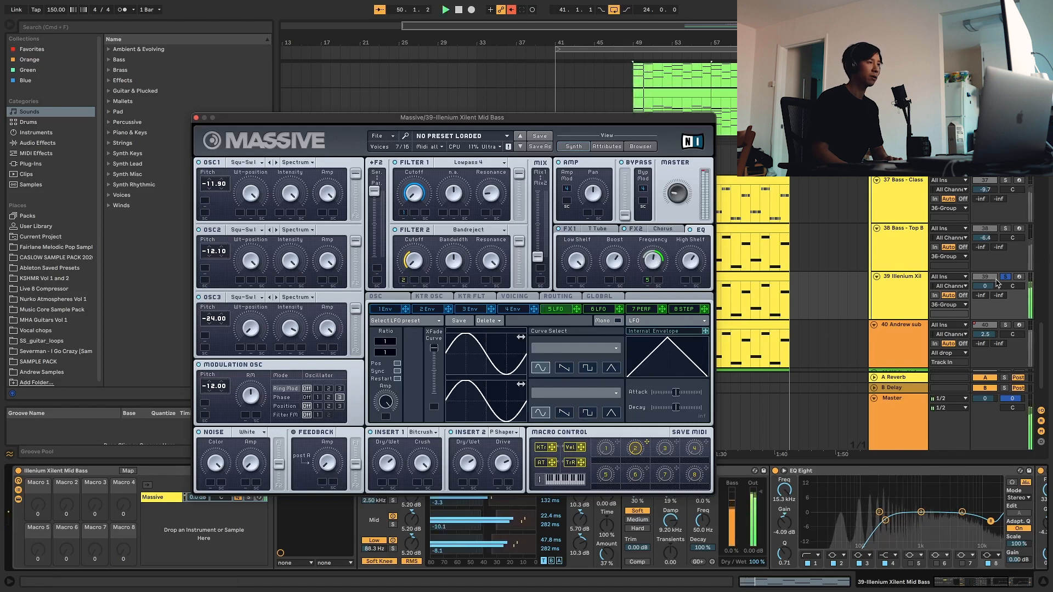
key(space)
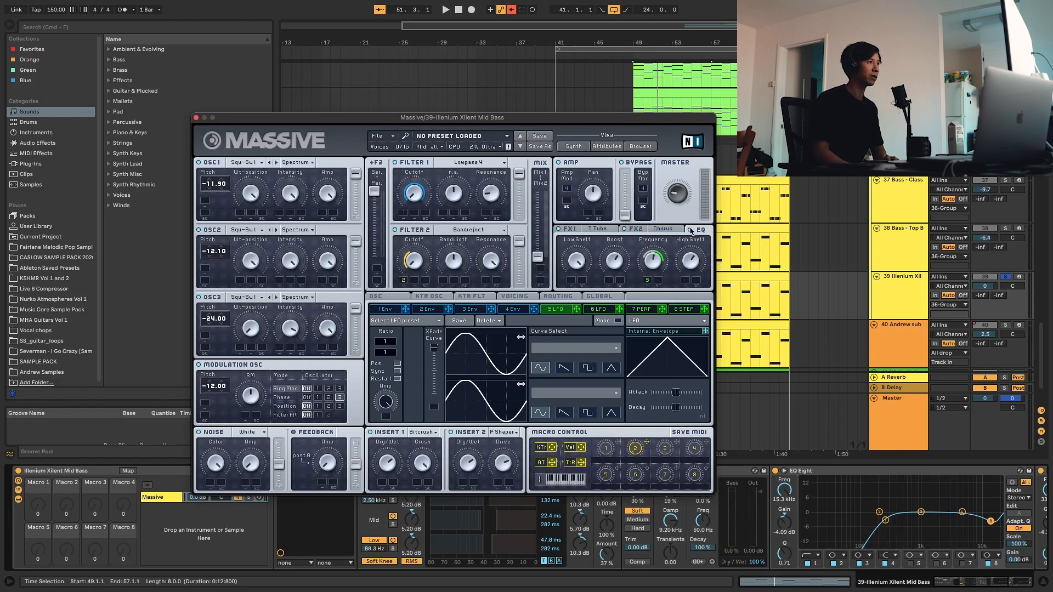
key(space)
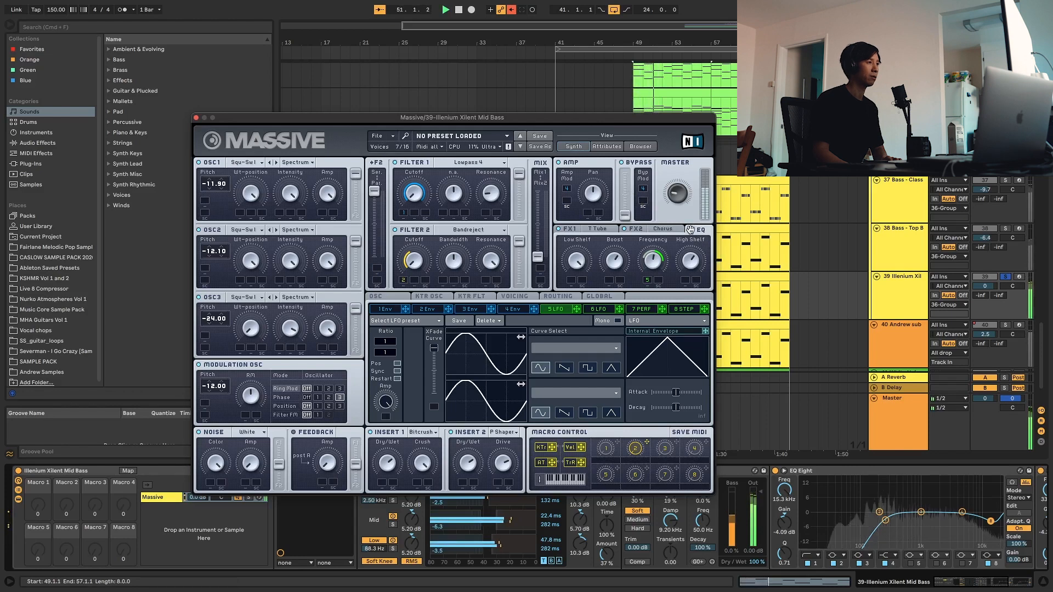
key(space)
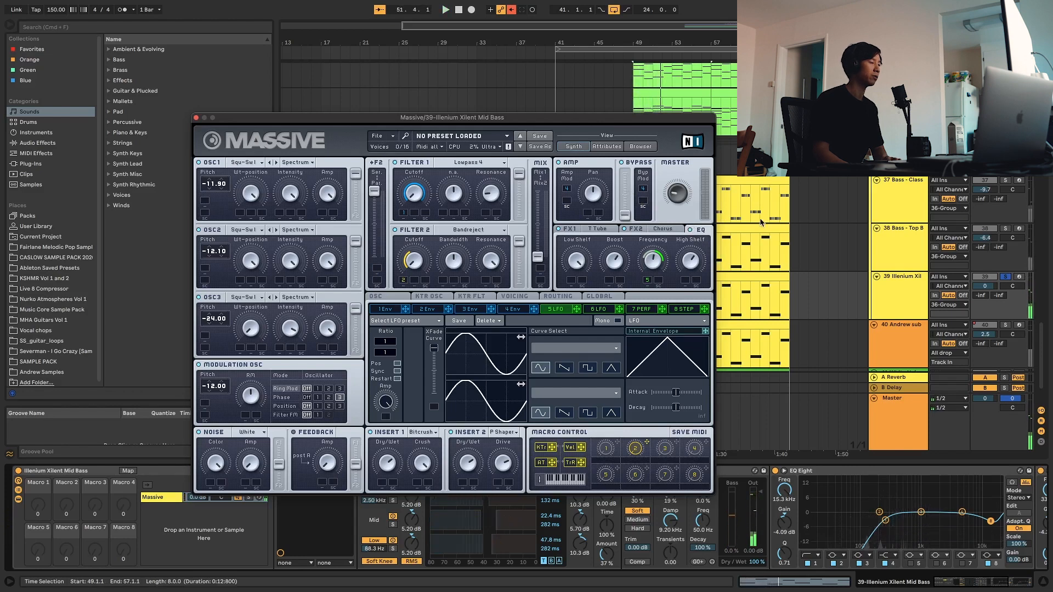
key(space)
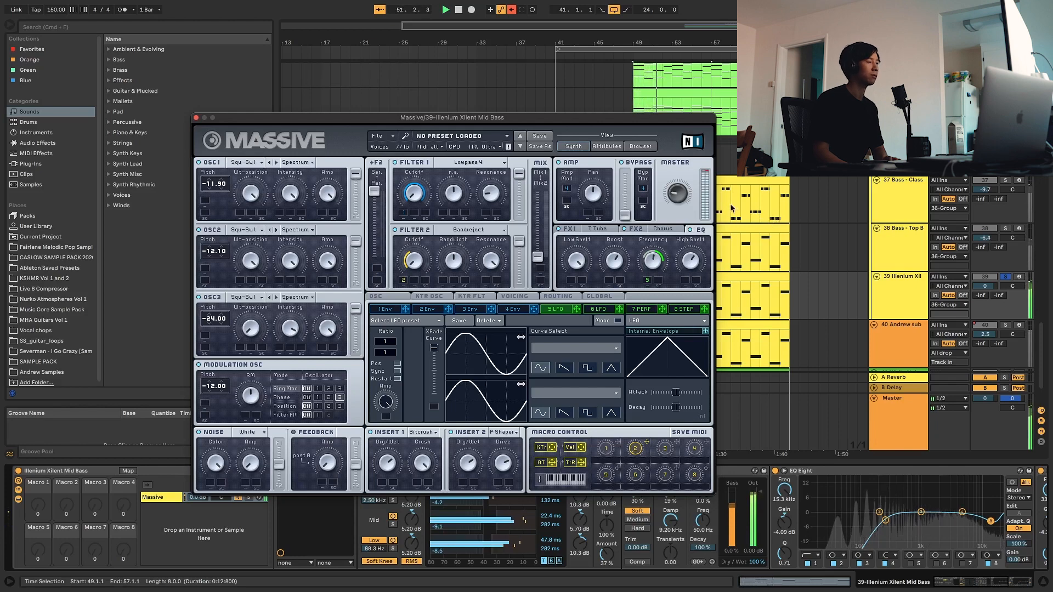
key(space)
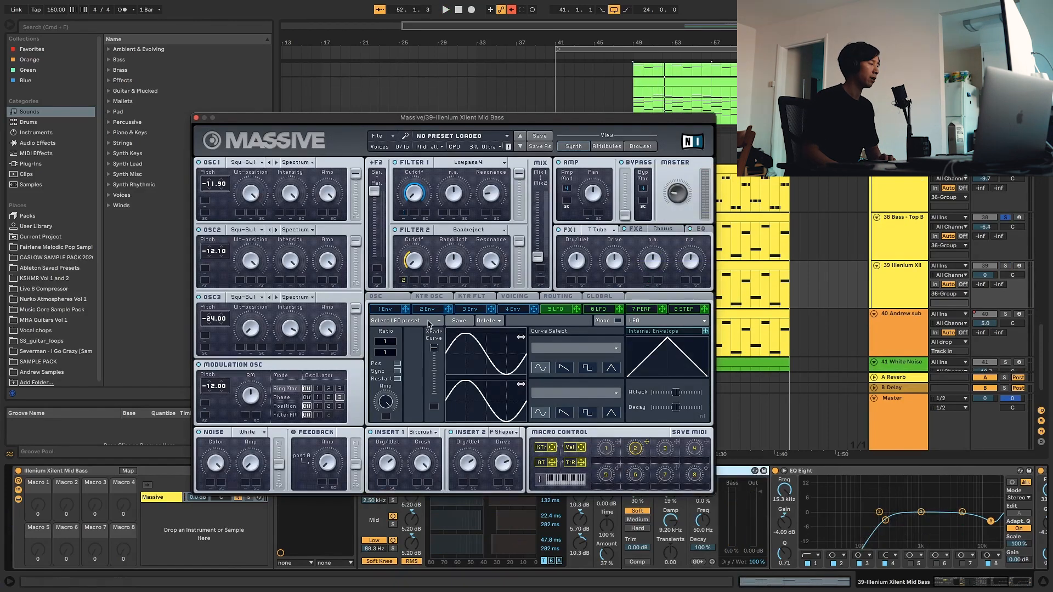
Compare LFO 5's unsynced and synced modes, and examine the FX2 Chorus and FX1 Tube settings.
click(398, 372)
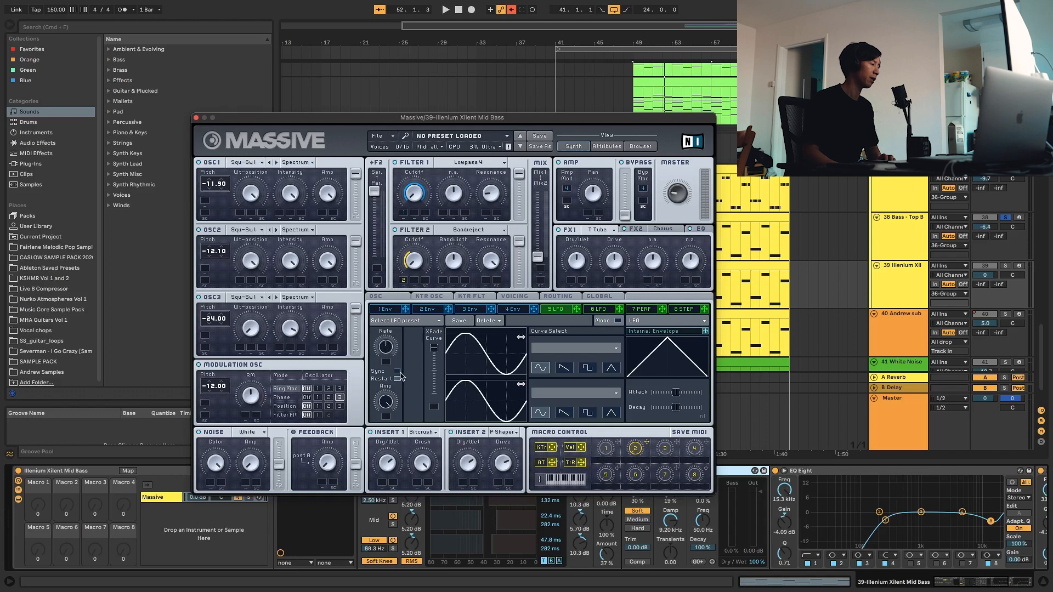
click(397, 372)
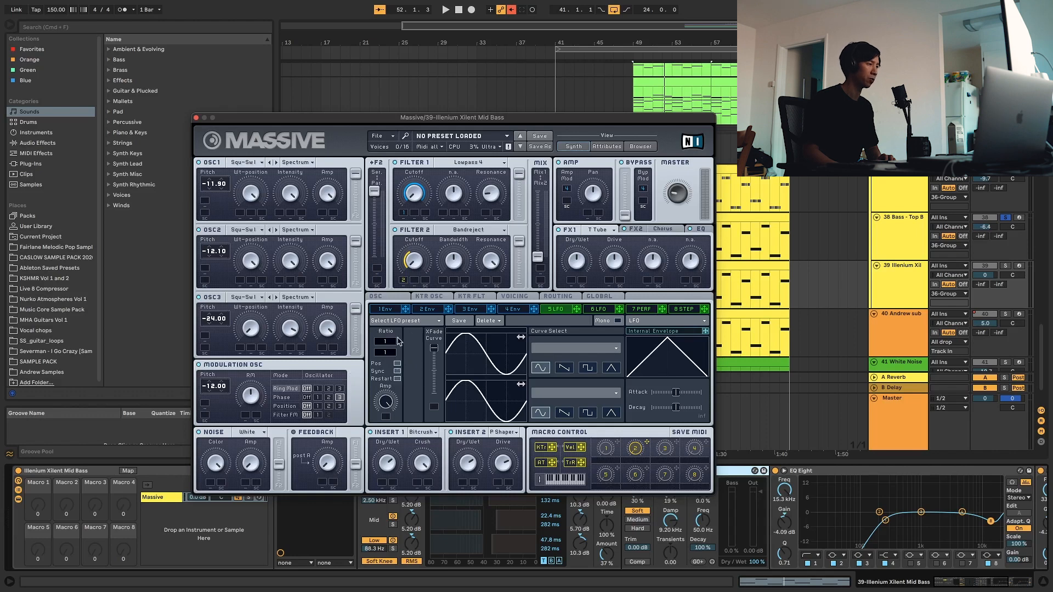
click(662, 228)
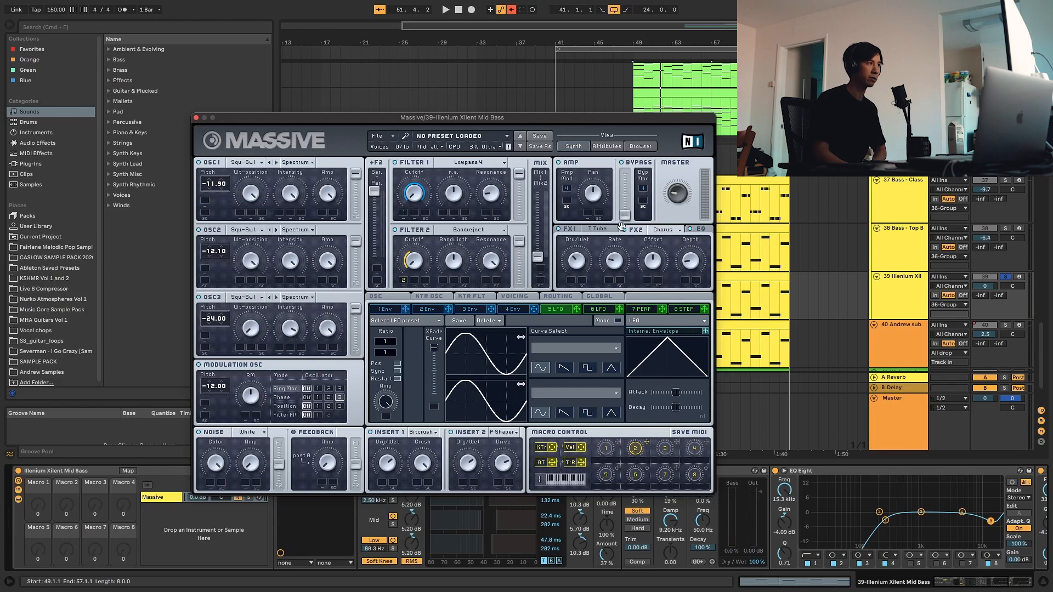
click(588, 227)
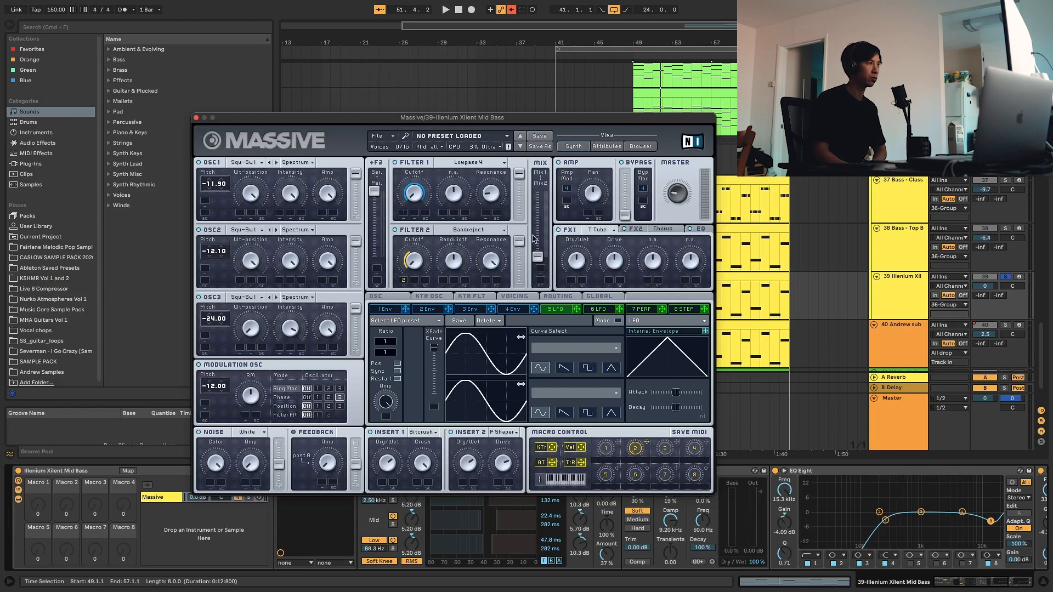
Audition the bass while trying the unison Pitch Cutoff spread in the voicing settings.
click(523, 297)
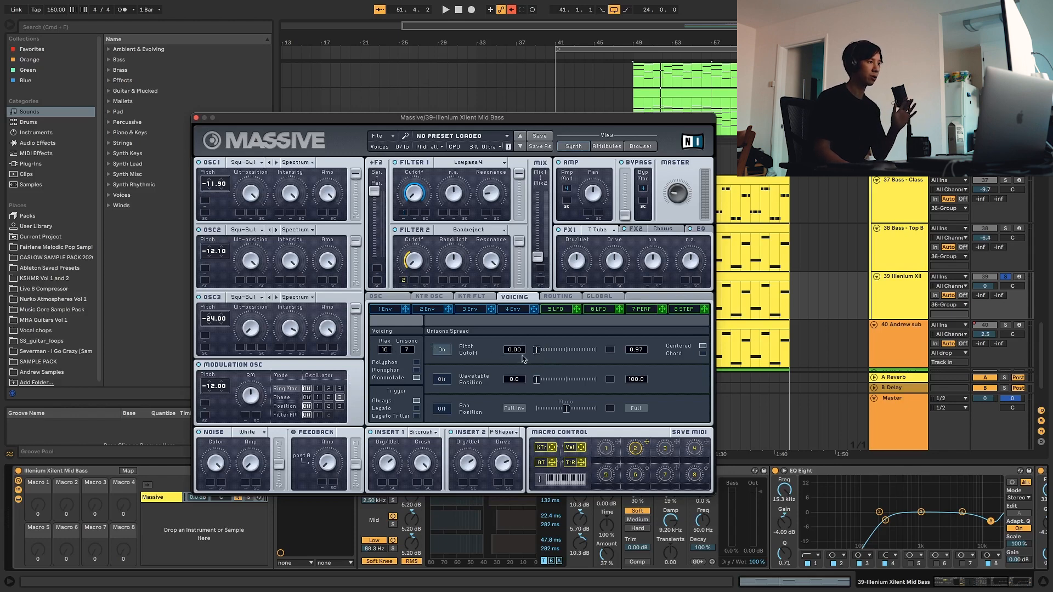
key(space)
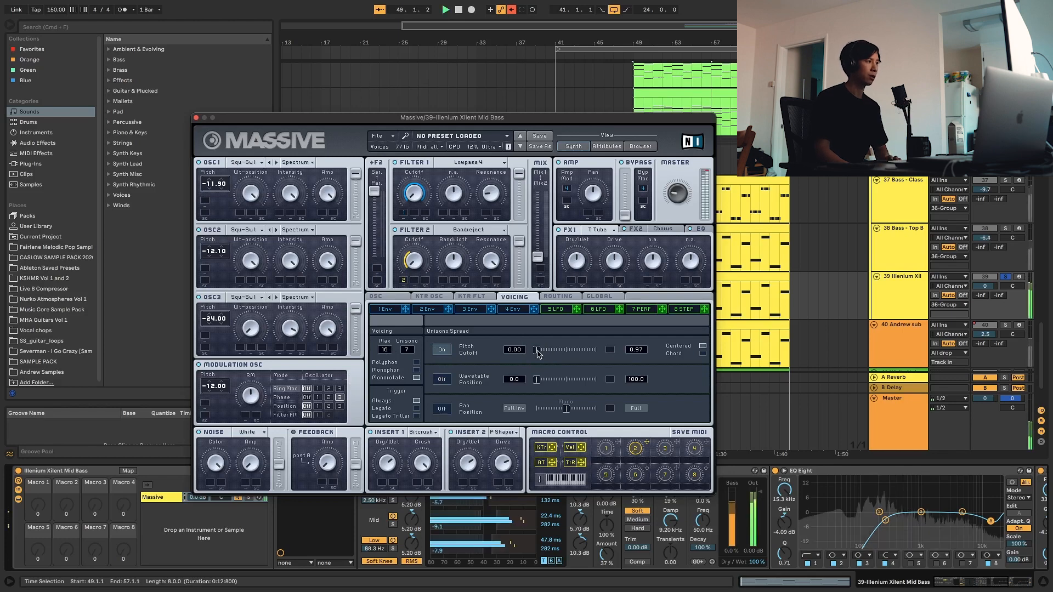
mouse_move(538, 353)
mouse_down()
mouse_move(552, 356)
mouse_move(538, 352)
mouse_up()
key(space)
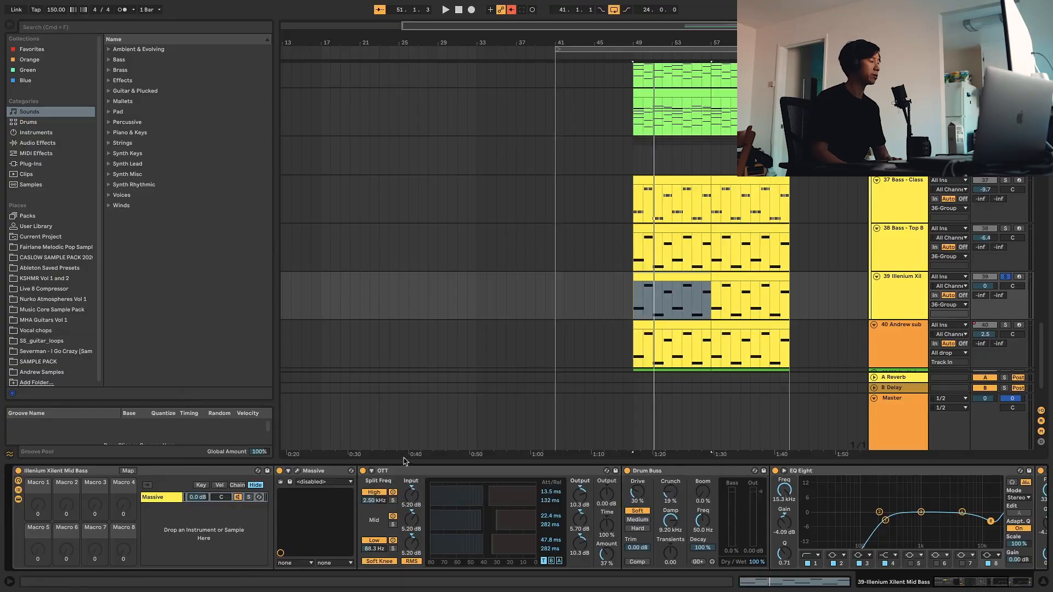
Locate OTT and Drum Buss in the mid bass chain and compare the sound with Drum Buss bypassed and enabled.
click(401, 475)
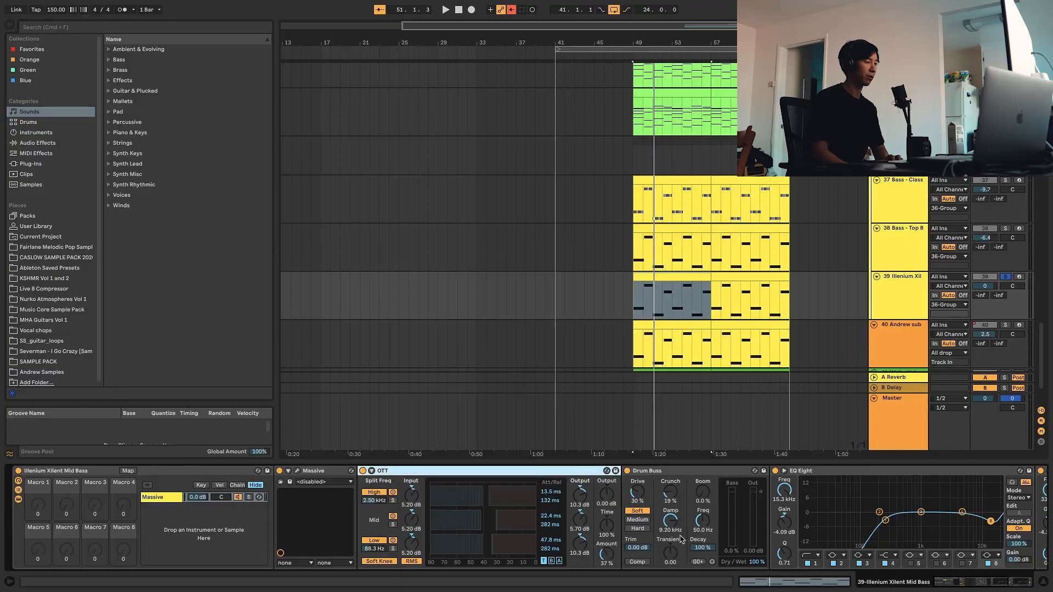
click(670, 470)
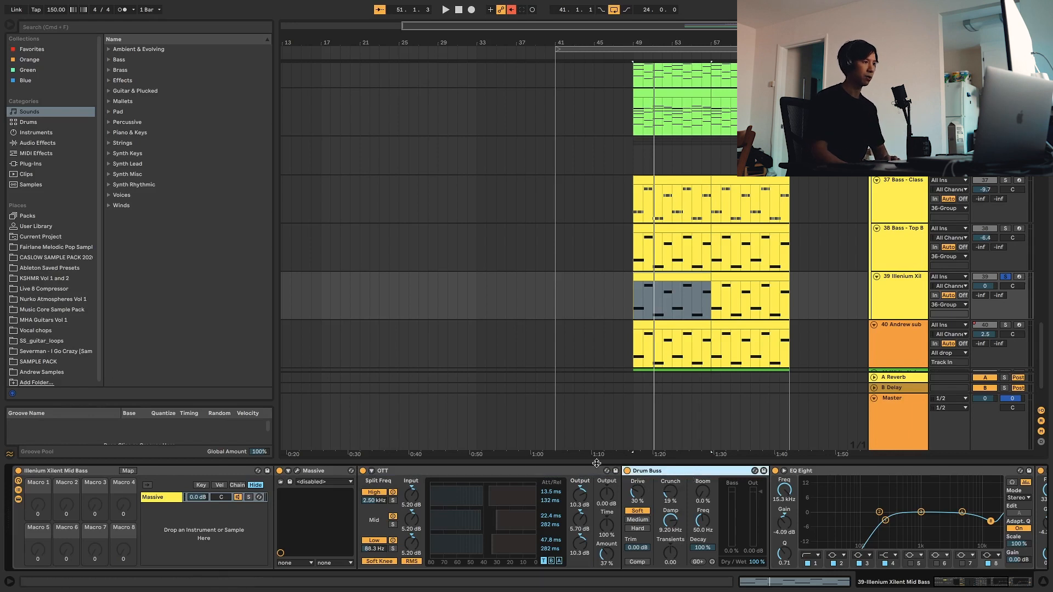
click(628, 471)
key(space)
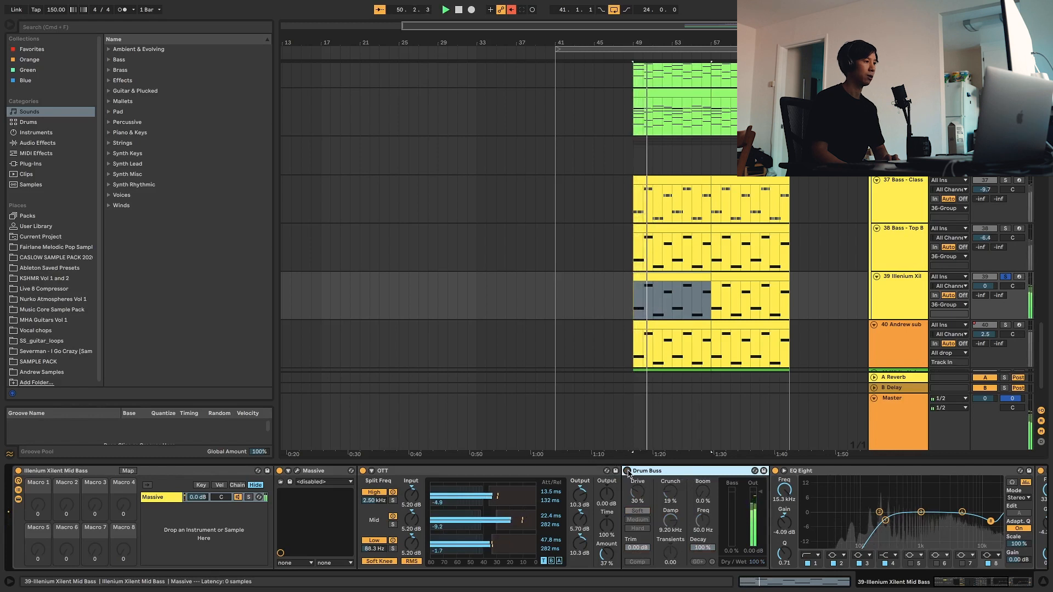
click(627, 471)
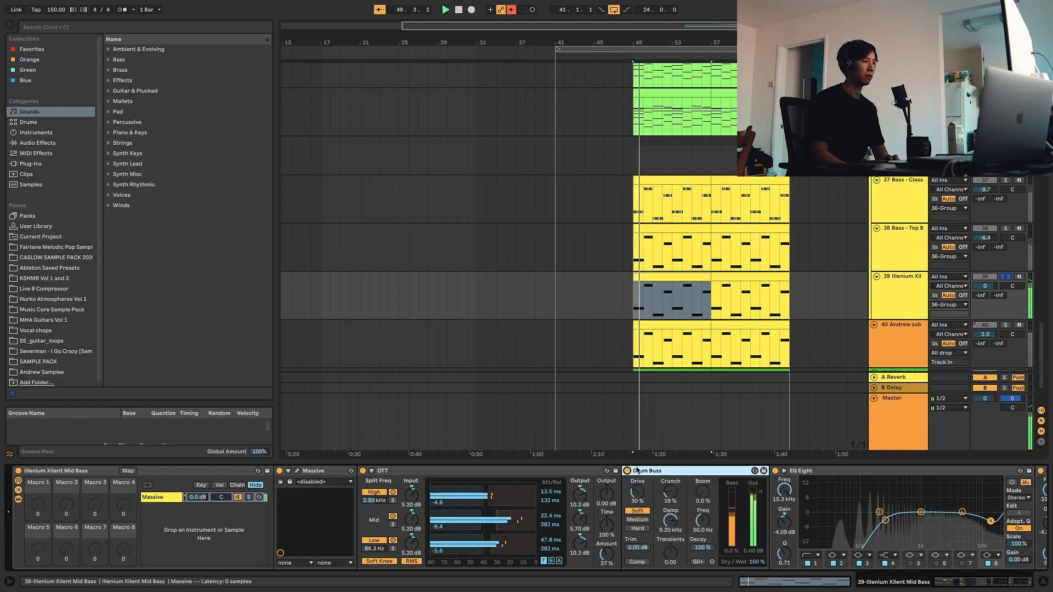
key(space)
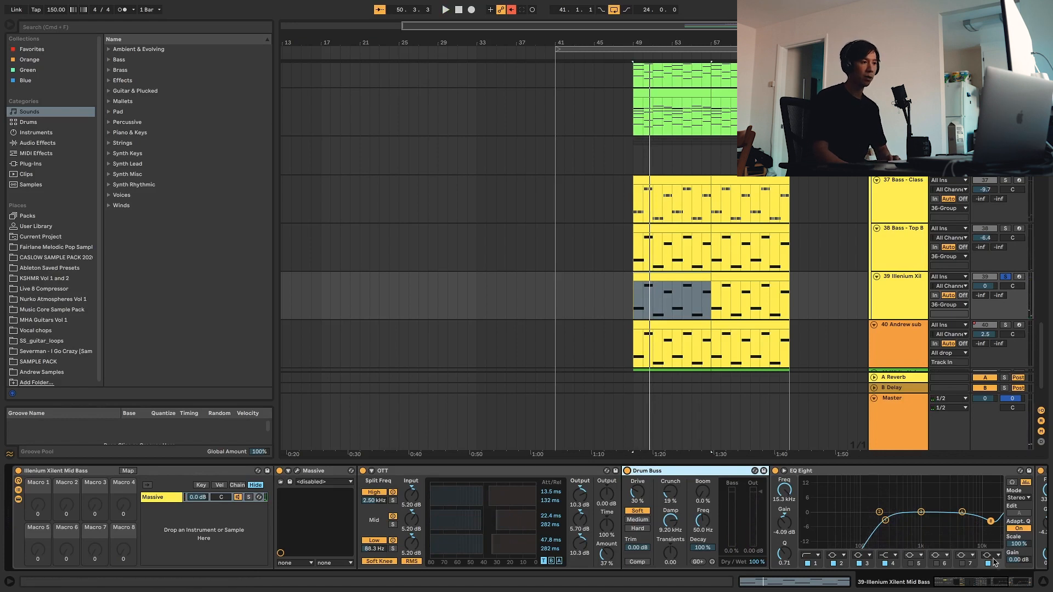
Examine the two EQ Eight curves at the end of the mid bass device chain.
drag(947, 586, 963, 587)
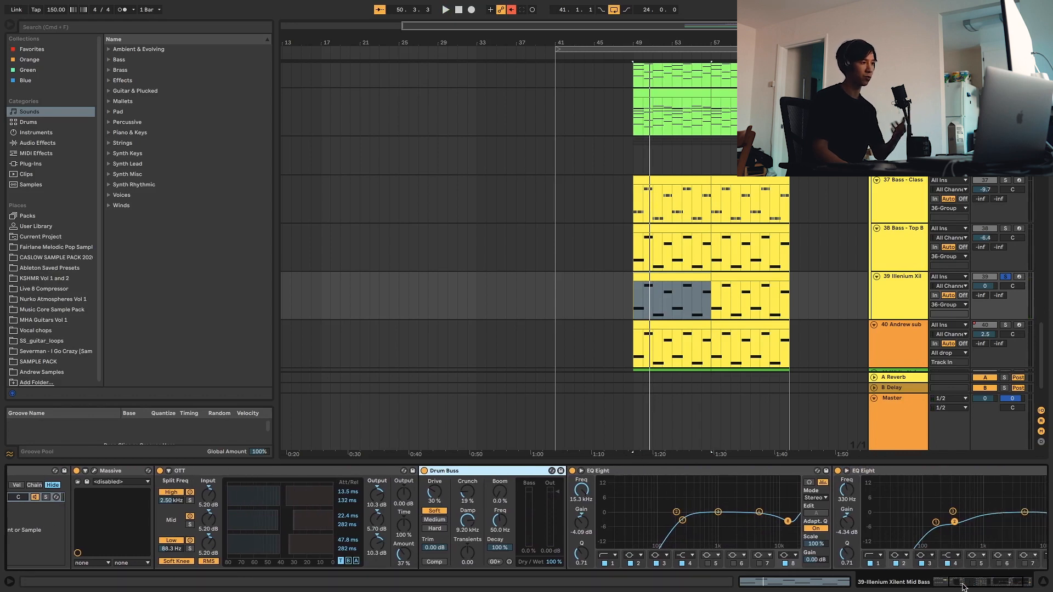
drag(962, 587, 964, 587)
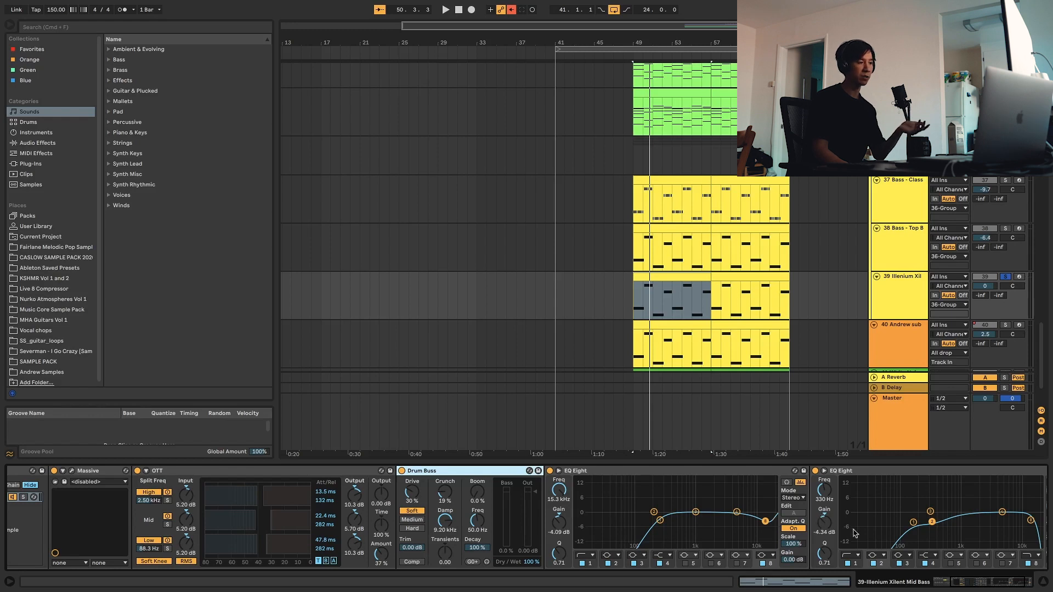
drag(952, 585, 970, 588)
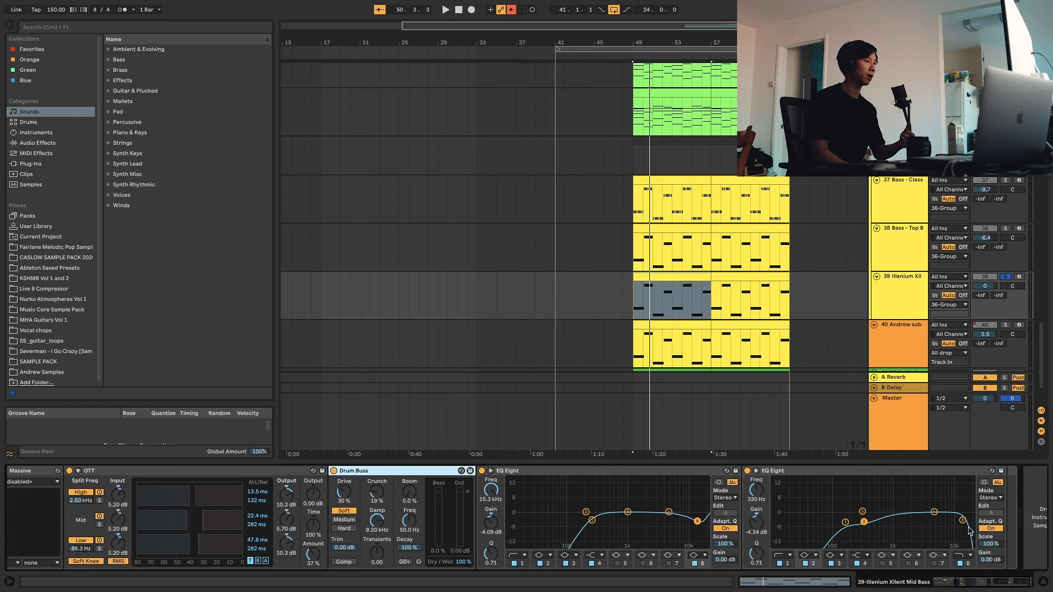
Solo the Illenium Xilent Mid Bass on track 39 and play it.
click(920, 307)
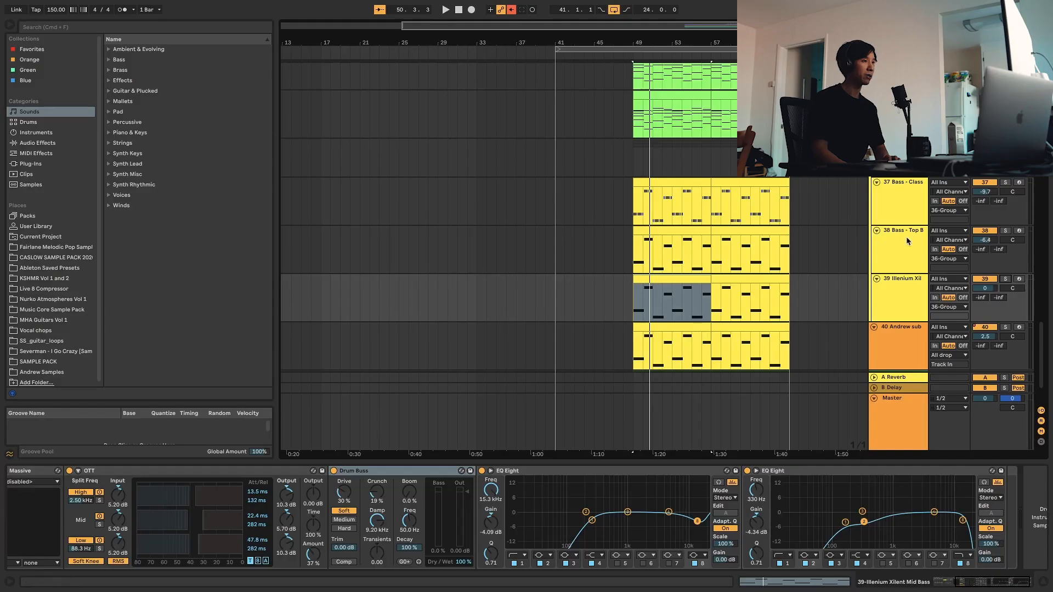
click(903, 209)
click(899, 288)
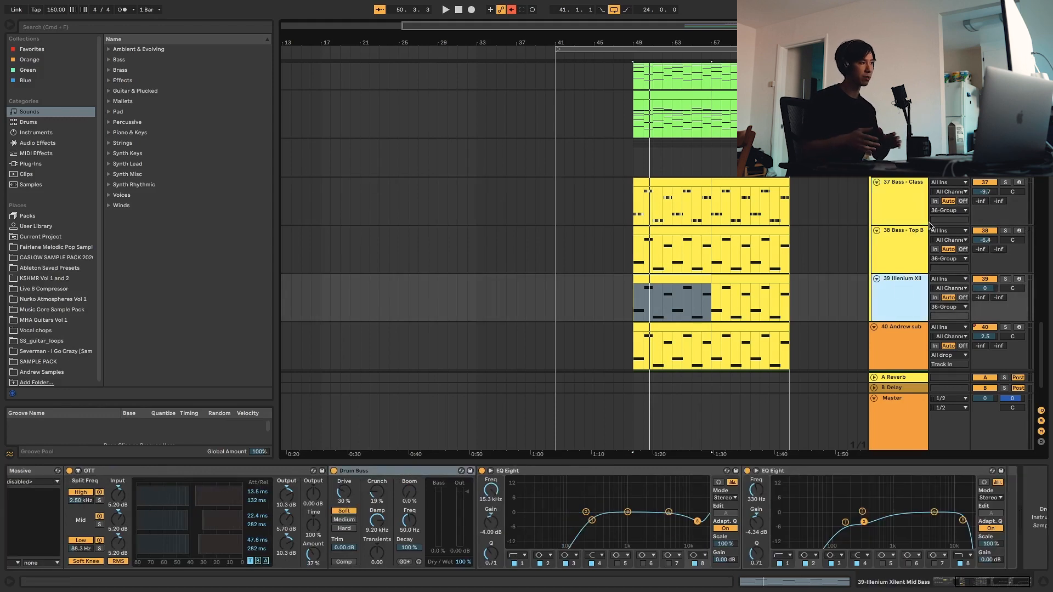
click(1005, 279)
key(space)
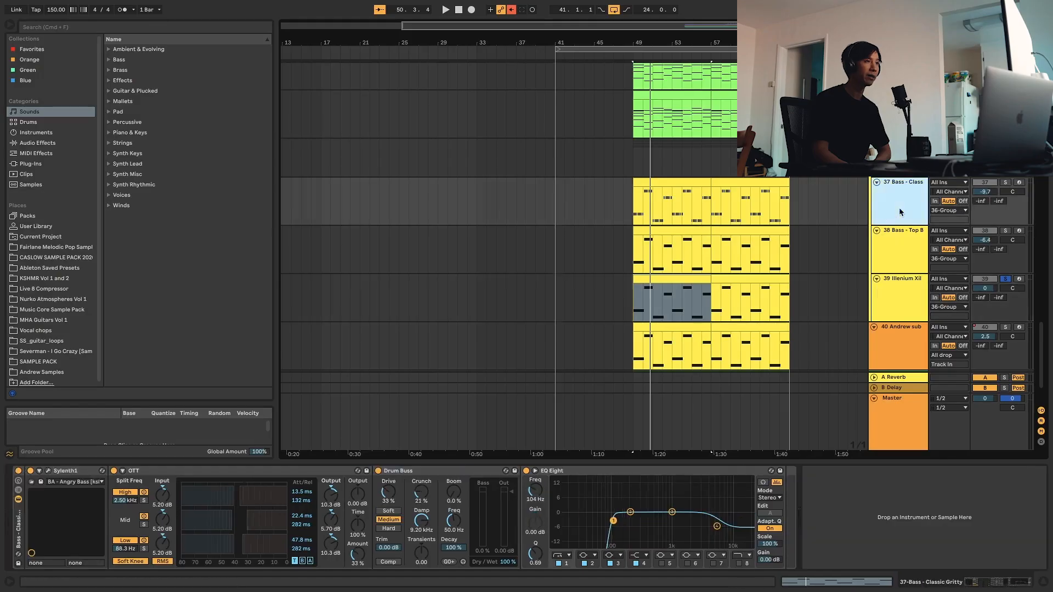
Solo the Classic Gritty bass on track 37 and play it for comparison.
click(1005, 182)
click(746, 200)
key(space)
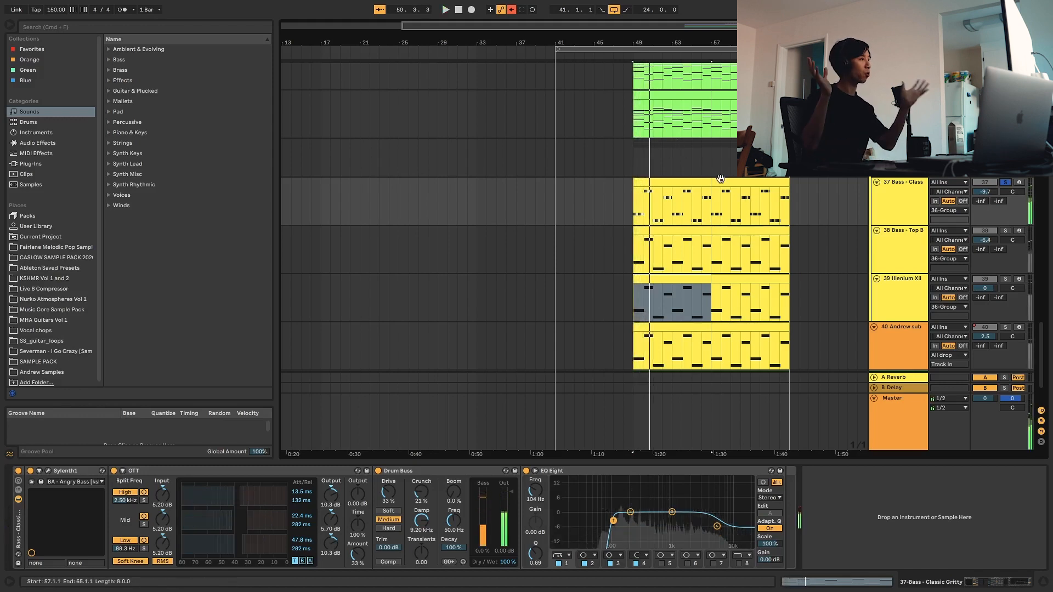
Stop playback and view the Sylenth1 patch BA - Angry Bass used for the Classic Gritty bass.
key(space)
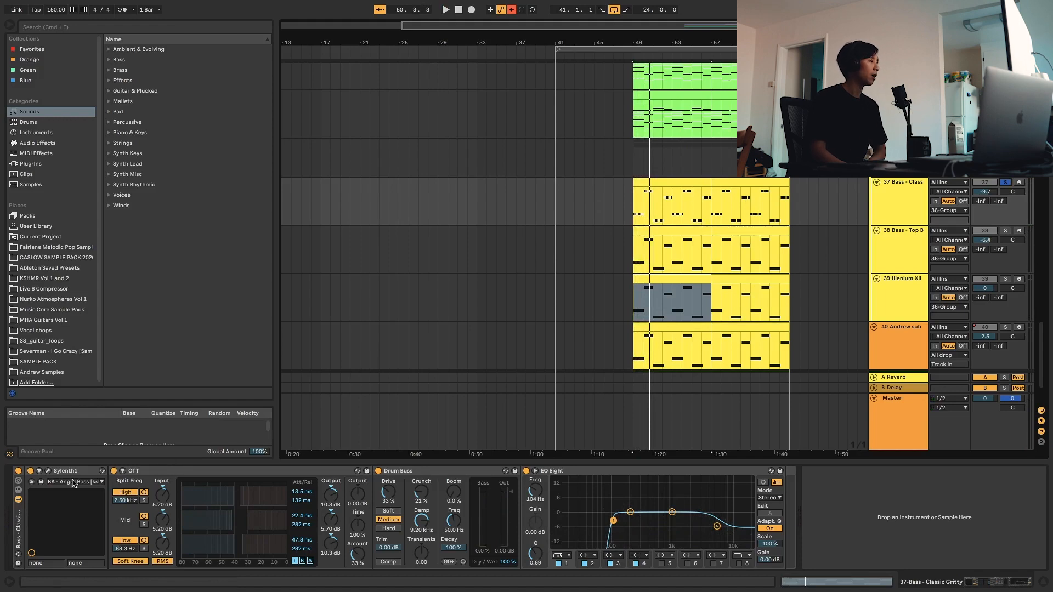
click(49, 471)
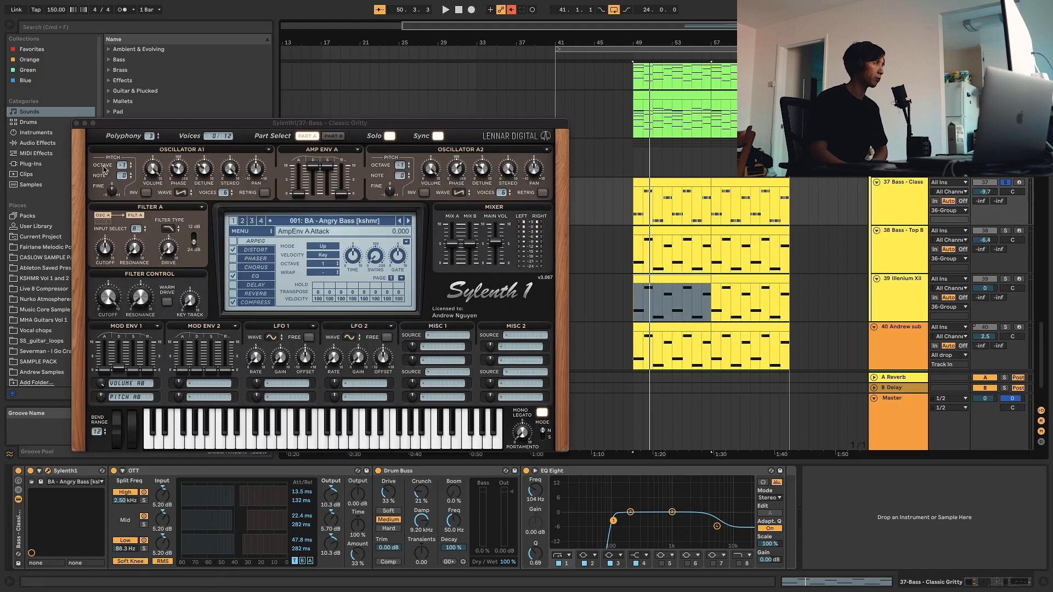
click(79, 138)
click(76, 122)
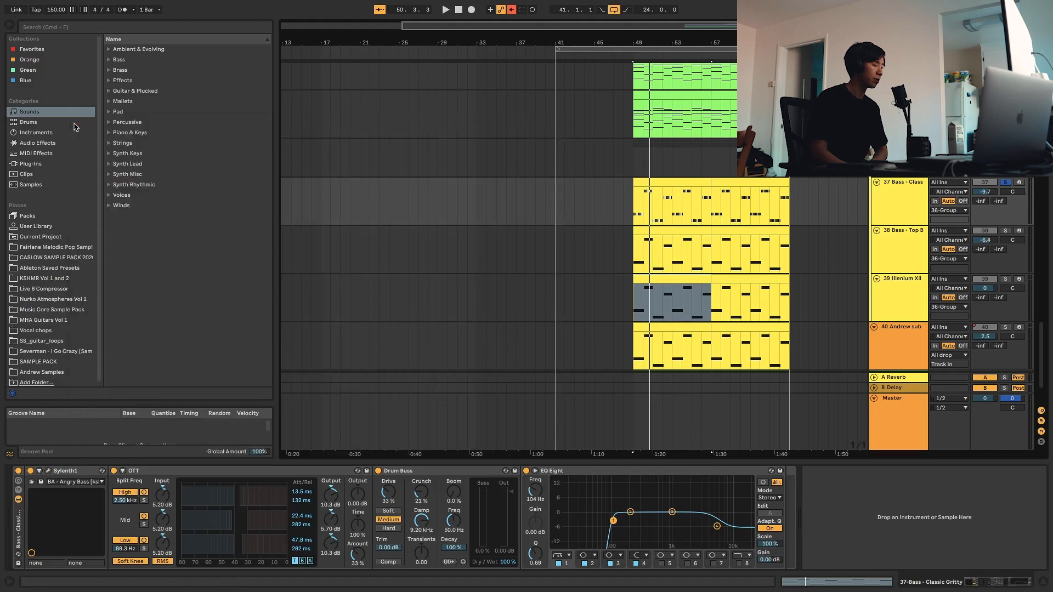
Go through the OTT, Drum Buss and EQ Eight devices on the Classic Gritty bass track.
click(251, 470)
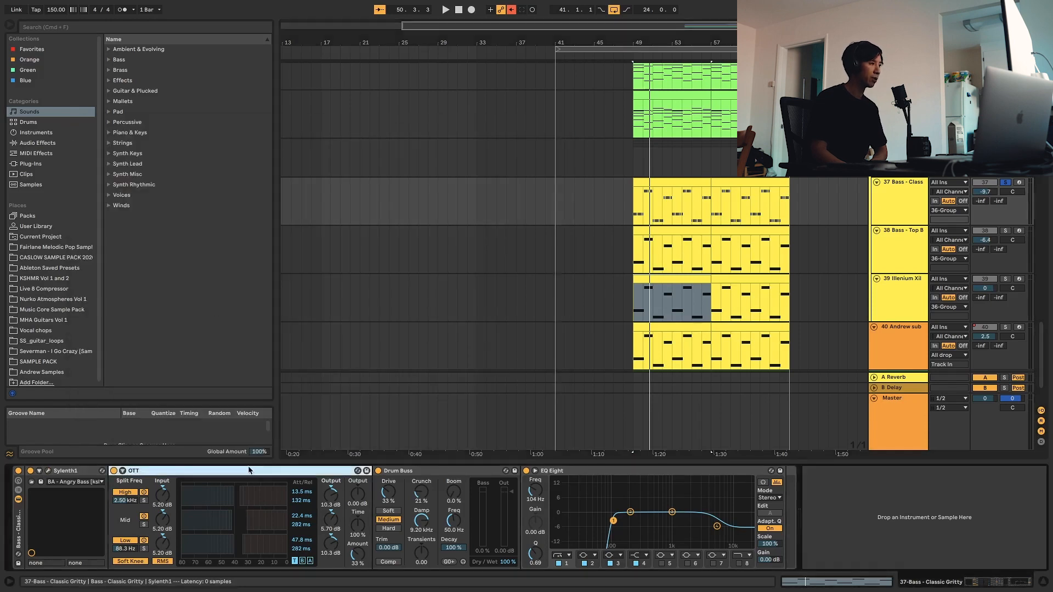
click(433, 470)
click(617, 472)
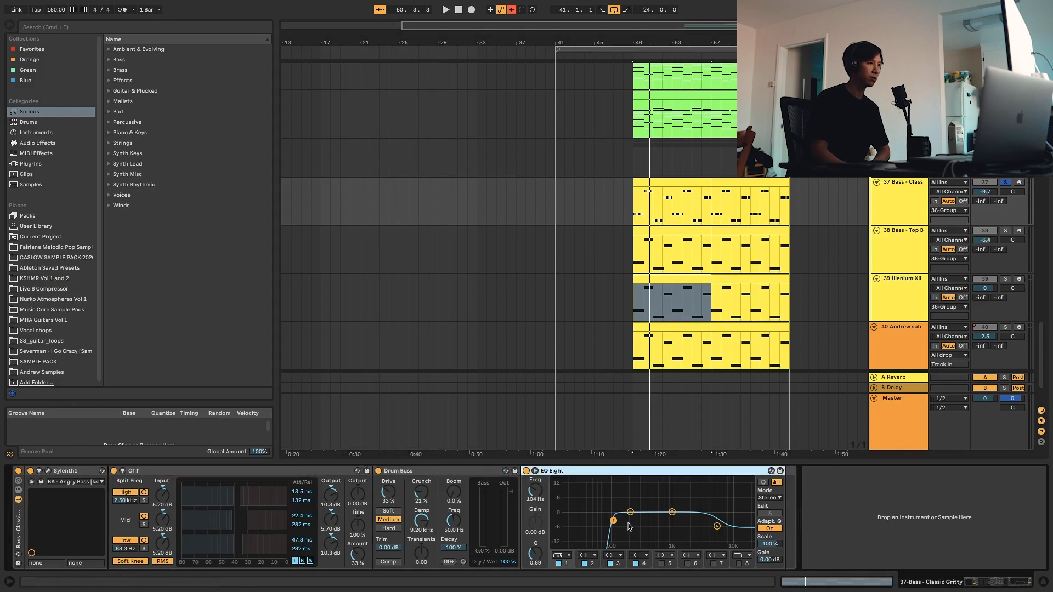
Show the device chain of the Top Bass More Spread on track 38 and locate Serum's BA Angry Boss preset among the Bass (Hard) presets.
click(902, 267)
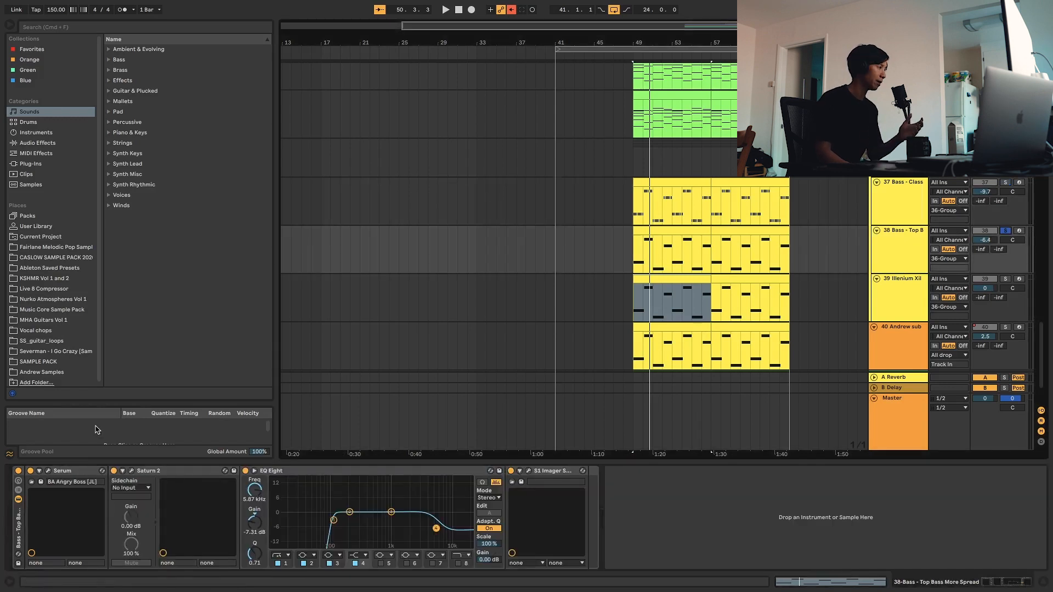
click(49, 471)
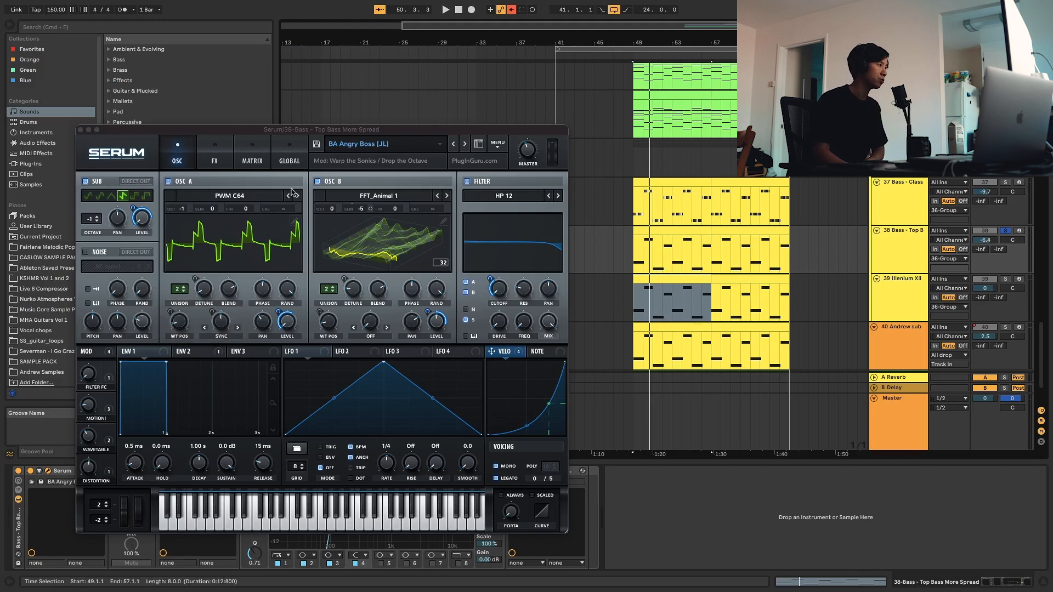
click(361, 145)
mouse_move(374, 160)
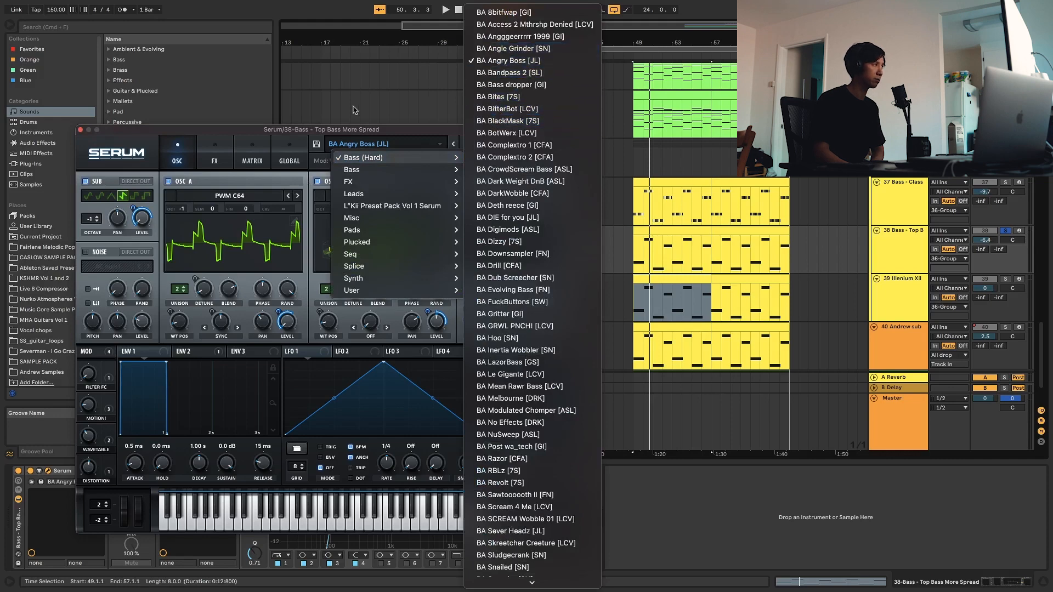
click(354, 133)
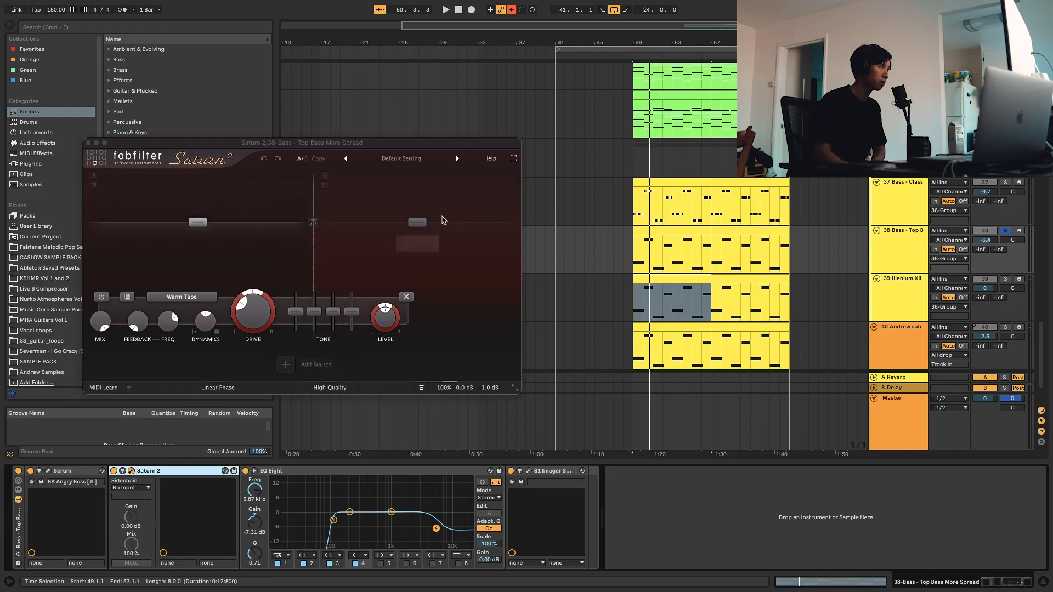
Inspect Saturn 2's Warm Tape low band and Warm Tube high band, including the high band's drive and distortion style options.
click(206, 224)
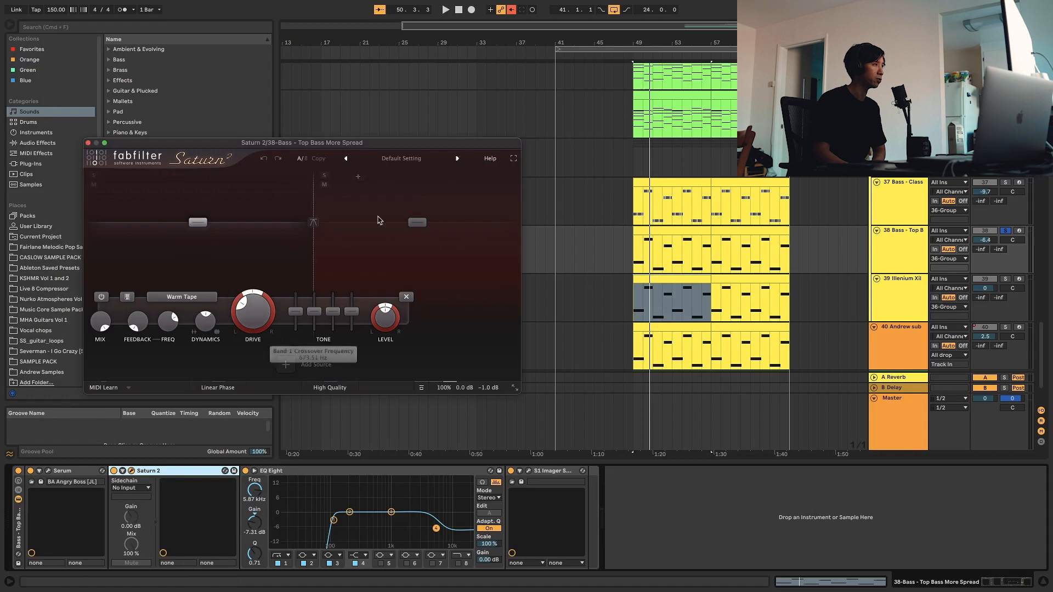
click(427, 222)
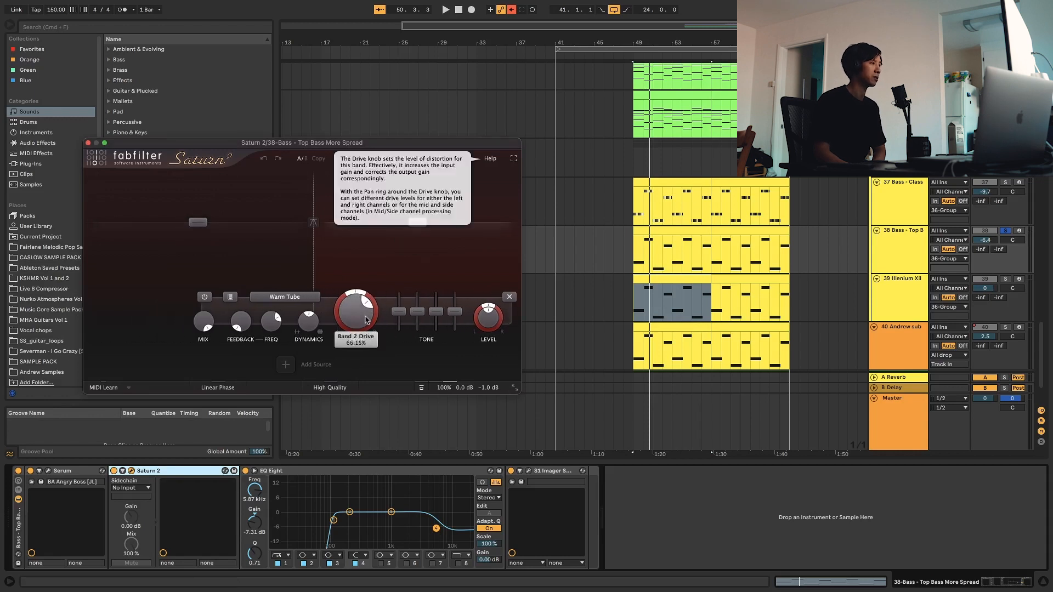
click(306, 296)
click(306, 311)
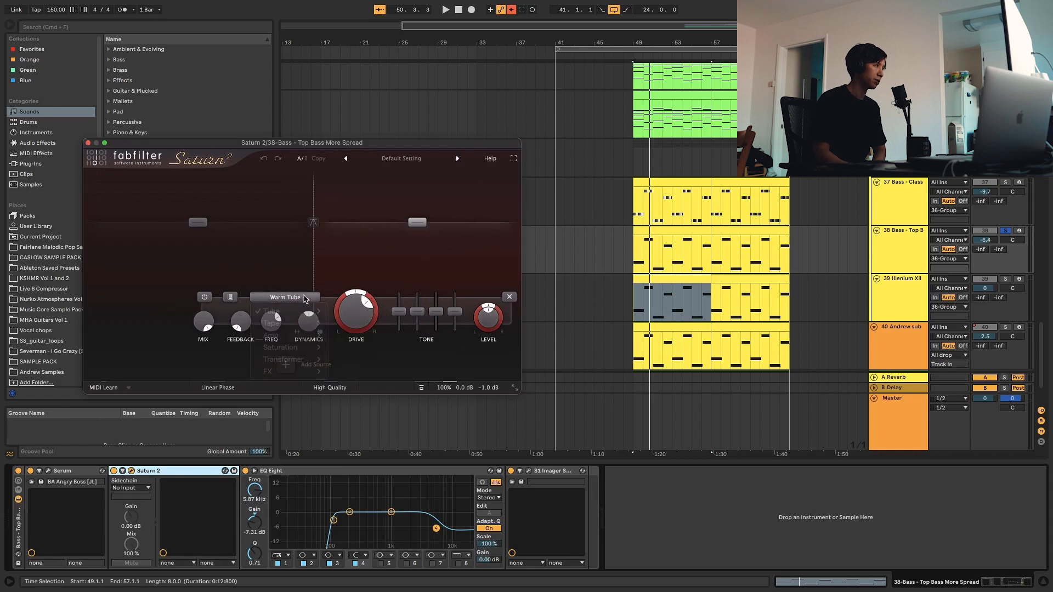
click(272, 298)
click(95, 145)
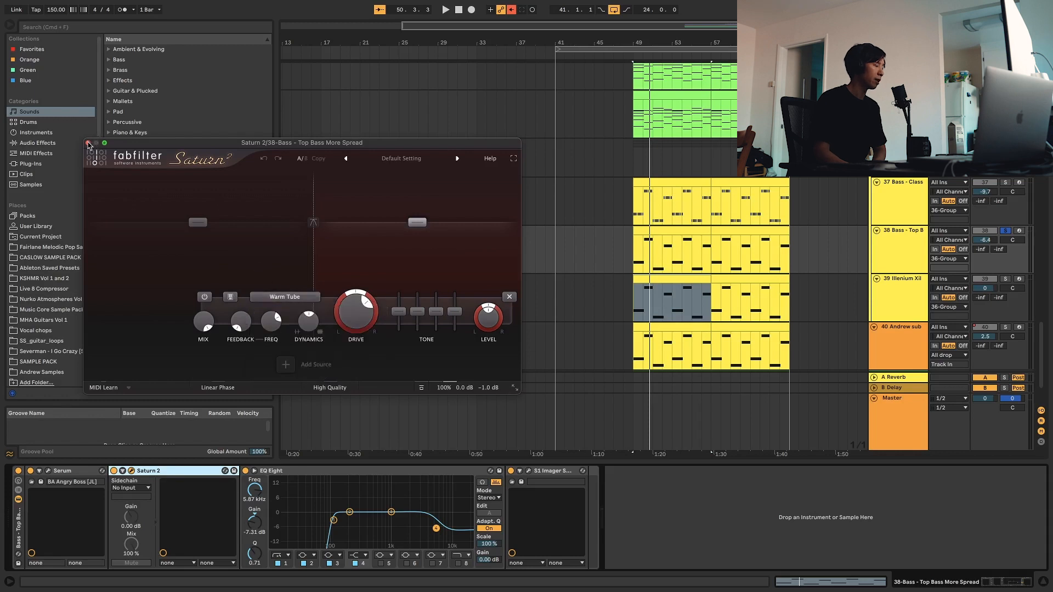
click(88, 143)
Examine the top bass's EQ Eight curve, play the track and view its S1 Imager stereo width.
click(426, 478)
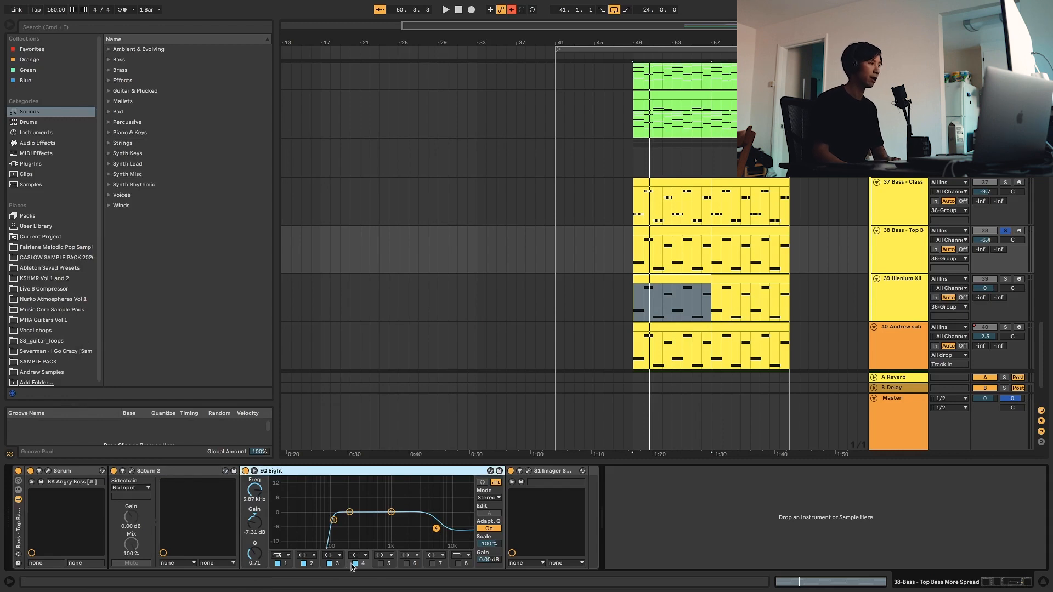
key(space)
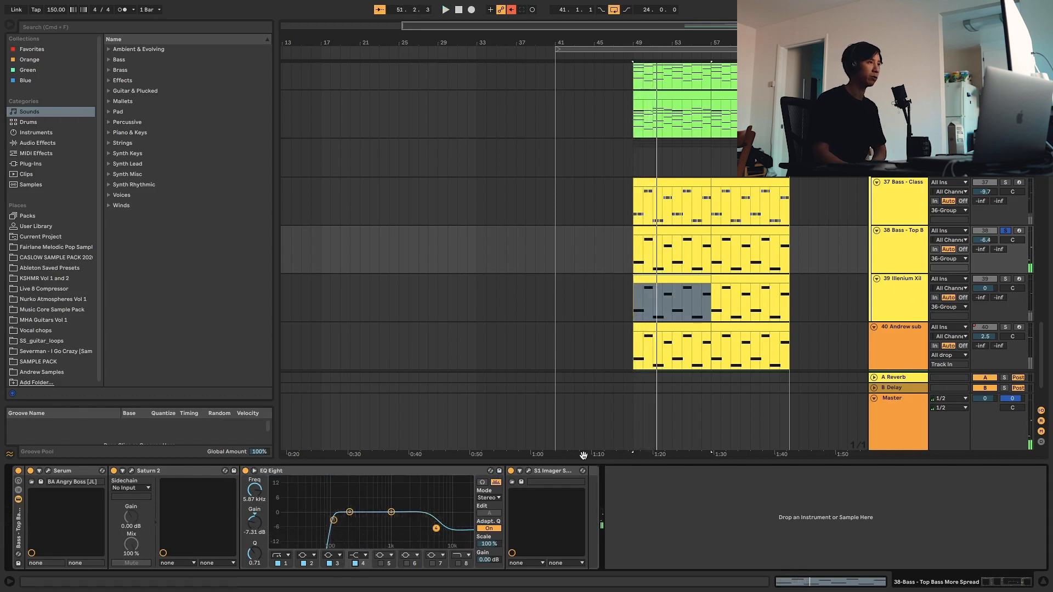
click(529, 472)
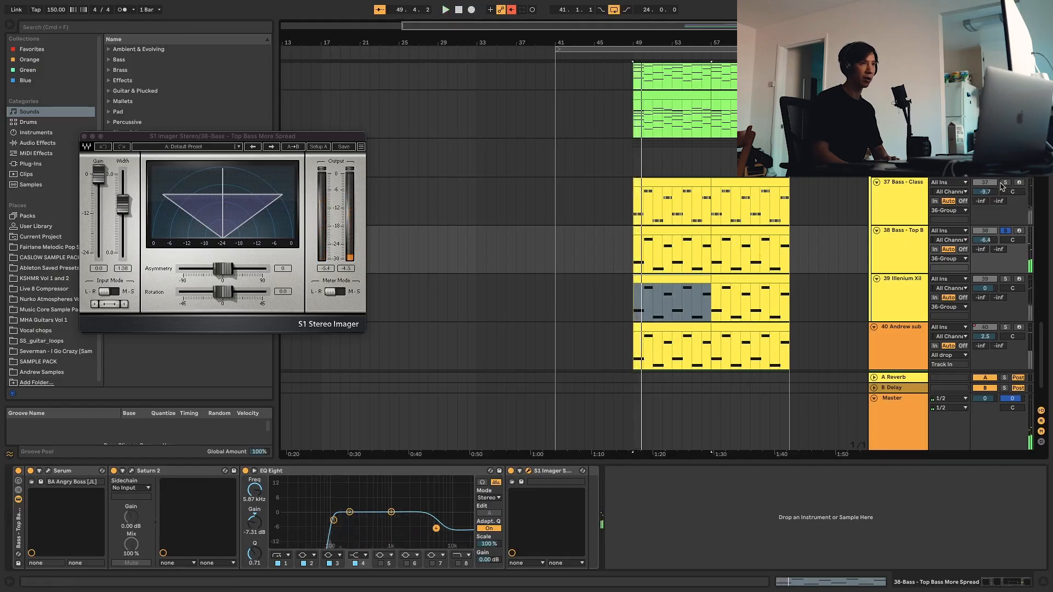
Restart playback and toggle the solo on track 39 to compare the Illenium Xilent Mid Bass with the top bass.
key(space)
key(space)
click(1005, 279)
key(space)
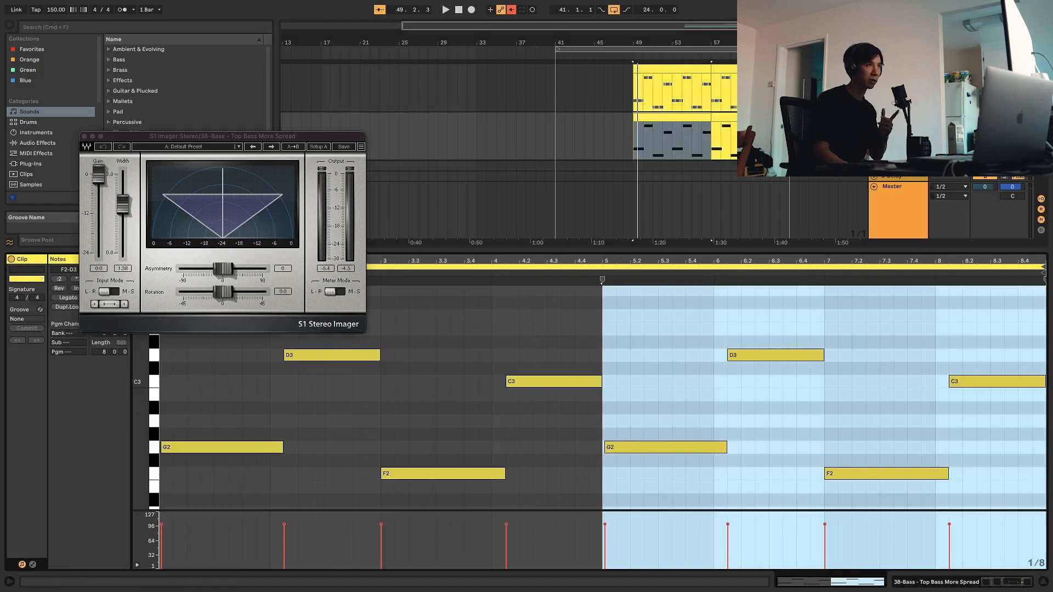
Return to the device chain of the top bass on track 38 and reopen its Serum patch.
double_click(899, 119)
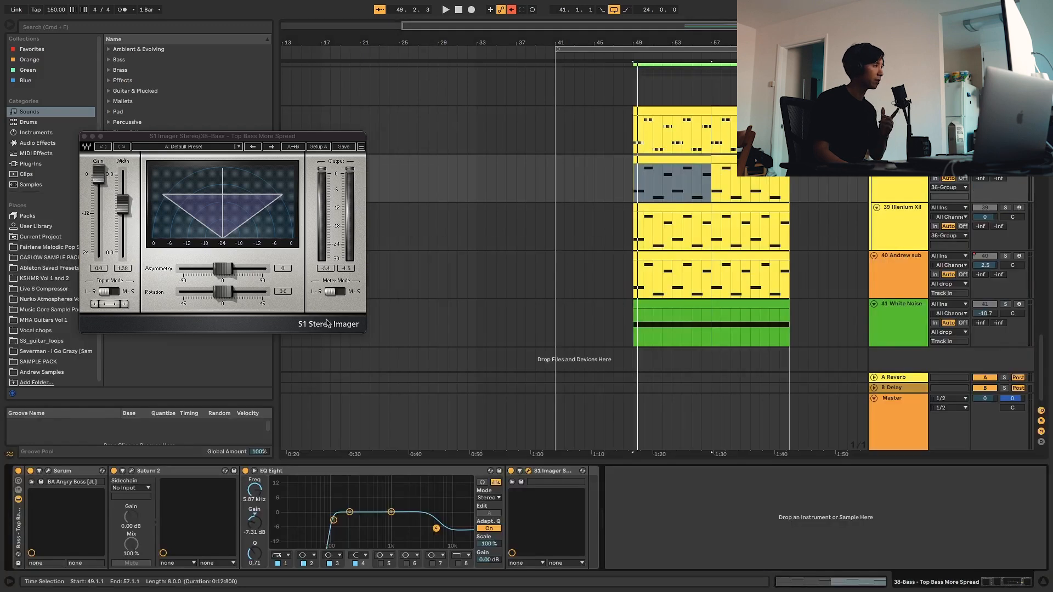
click(47, 471)
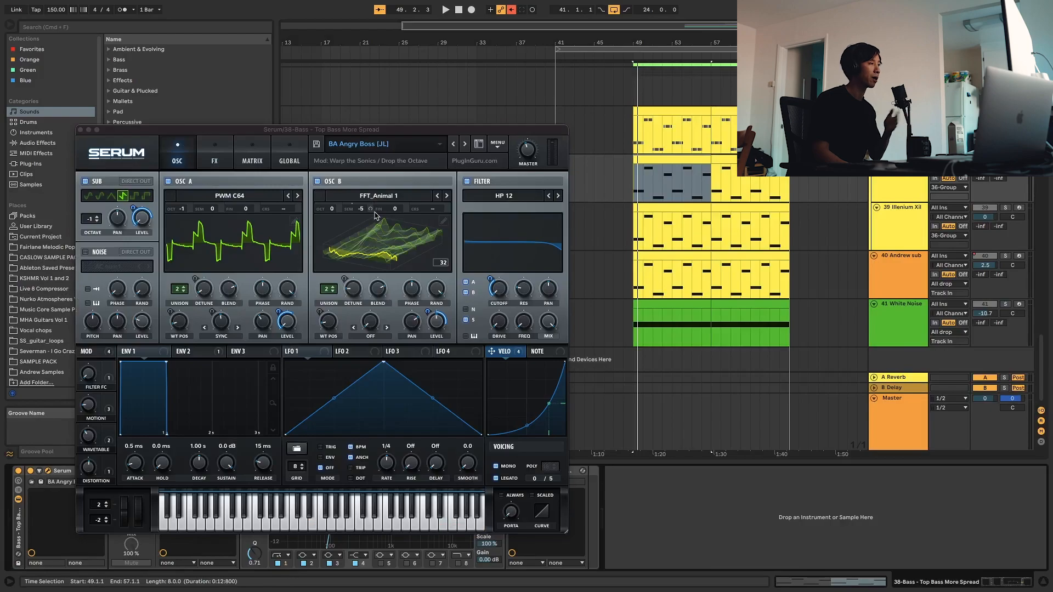